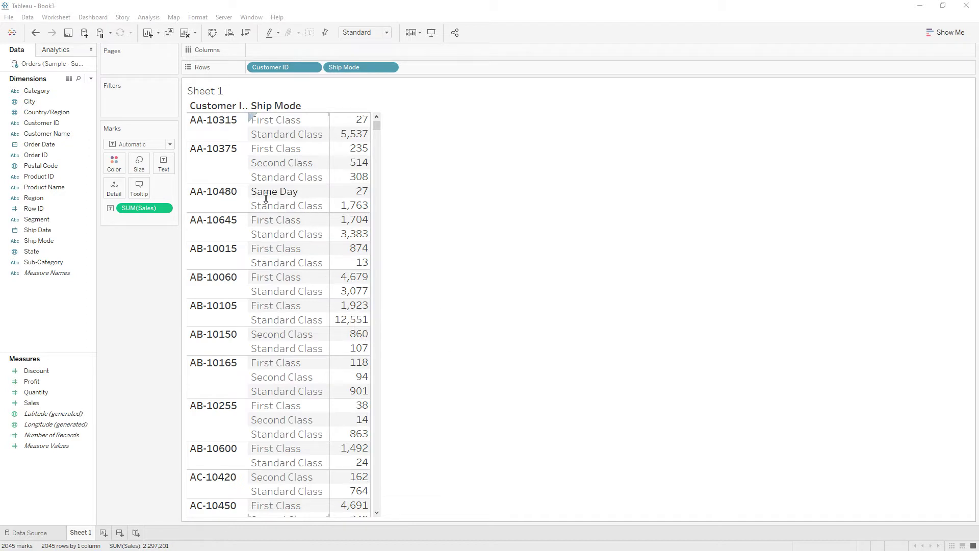
# - Create a calculated field named First Class Sales
pyautogui.moveTo(330, 135)
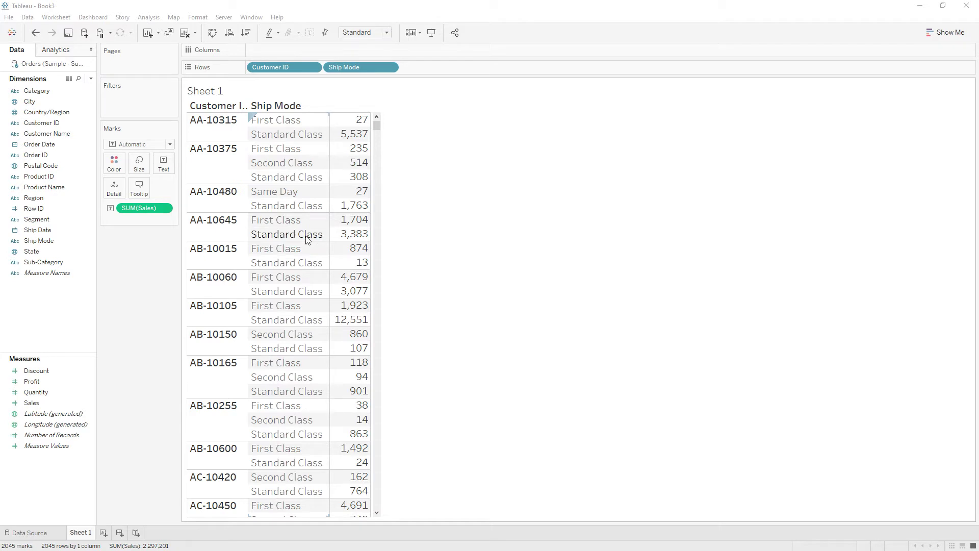
pyautogui.moveTo(350, 226)
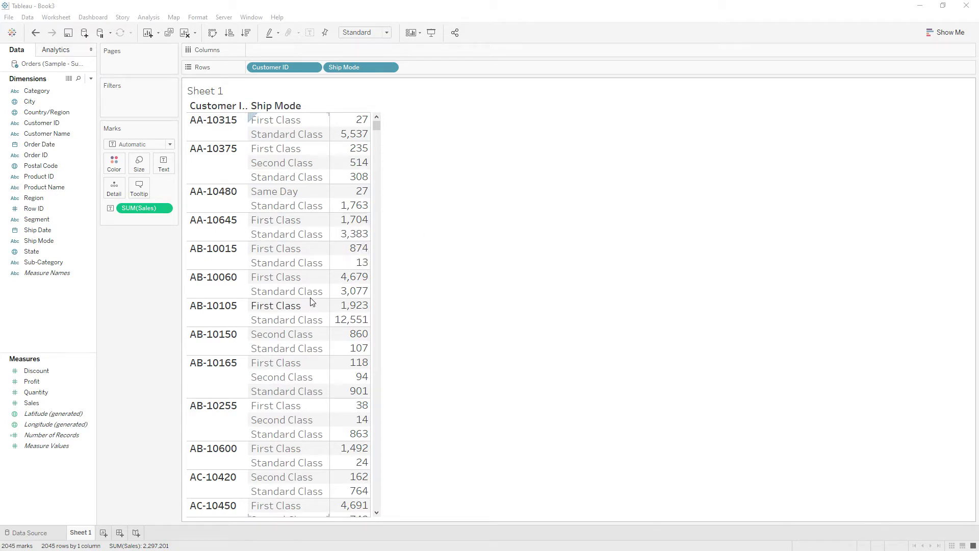
pyautogui.moveTo(355, 294)
pyautogui.rightClick(38, 308)
pyautogui.click(63, 313)
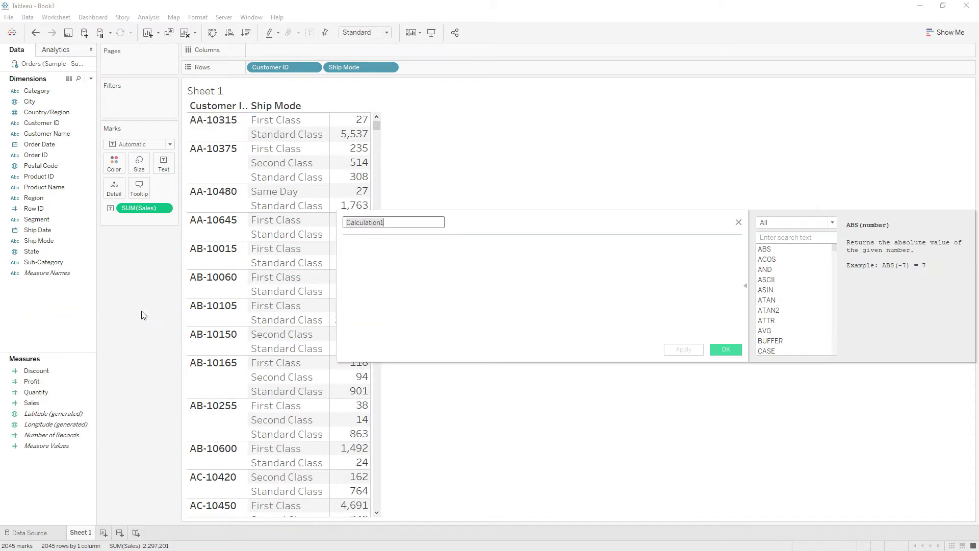
pyautogui.moveTo(442, 229); pyautogui.dragTo(547, 208)
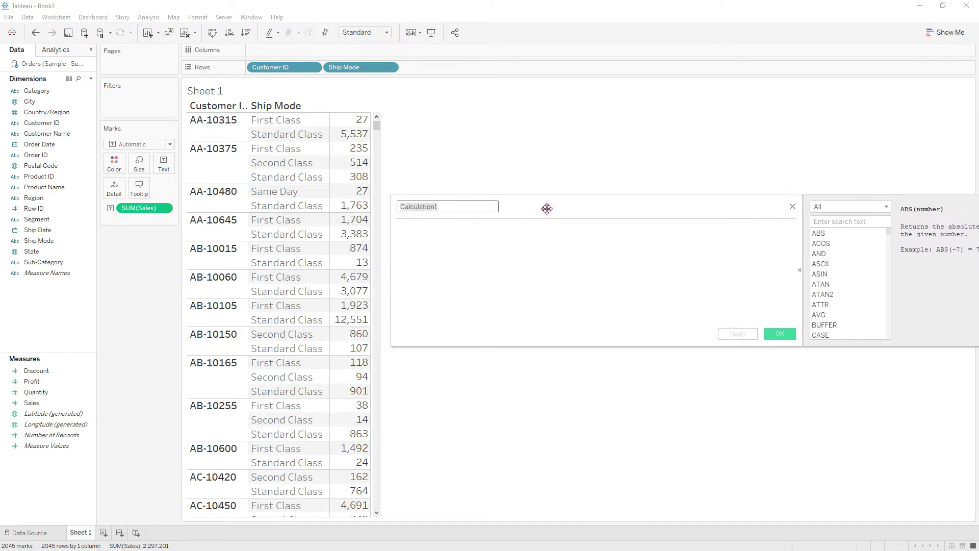
pyautogui.click(515, 237)
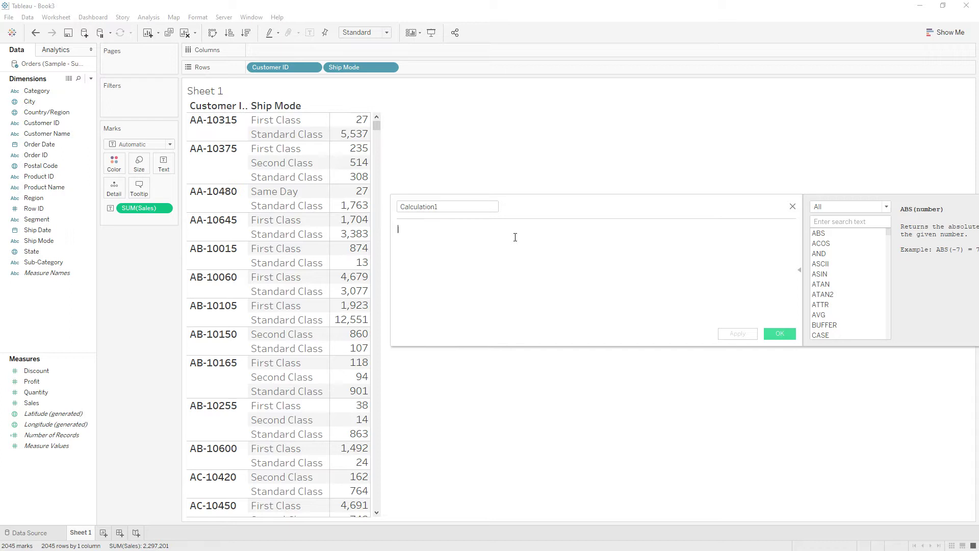
pyautogui.click(411, 210)
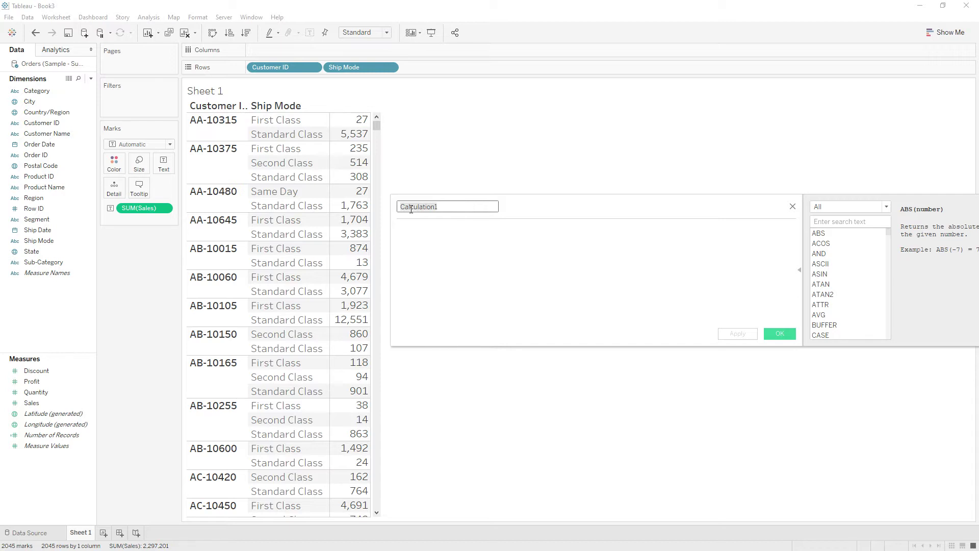
pyautogui.write('First Clas')
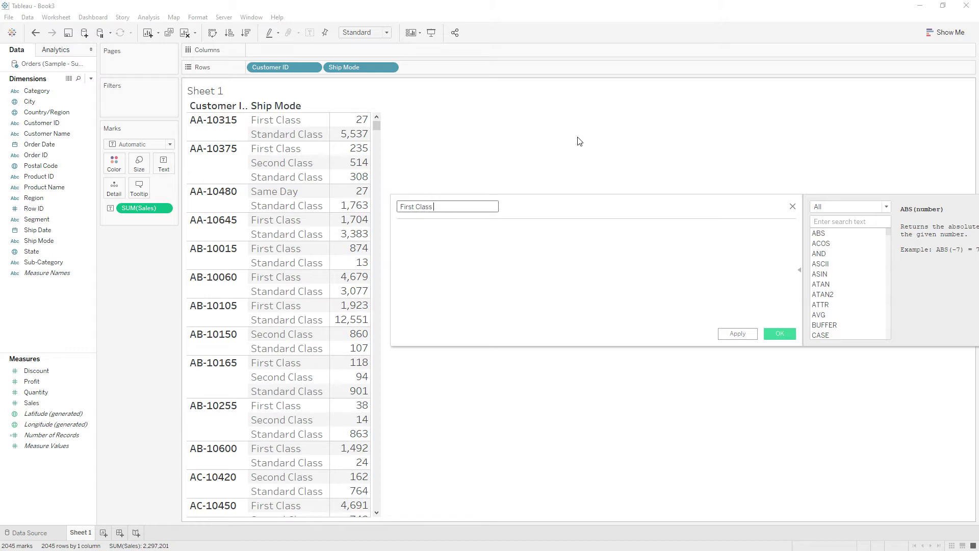
pyautogui.write('s')
pyautogui.press('Tab')
# - Begin the First Class Sales formula as a SUM of an IF condition testing [Ship Mode]='First Class'
pyautogui.write('su')
pyautogui.press('Return')
pyautogui.write('if ')
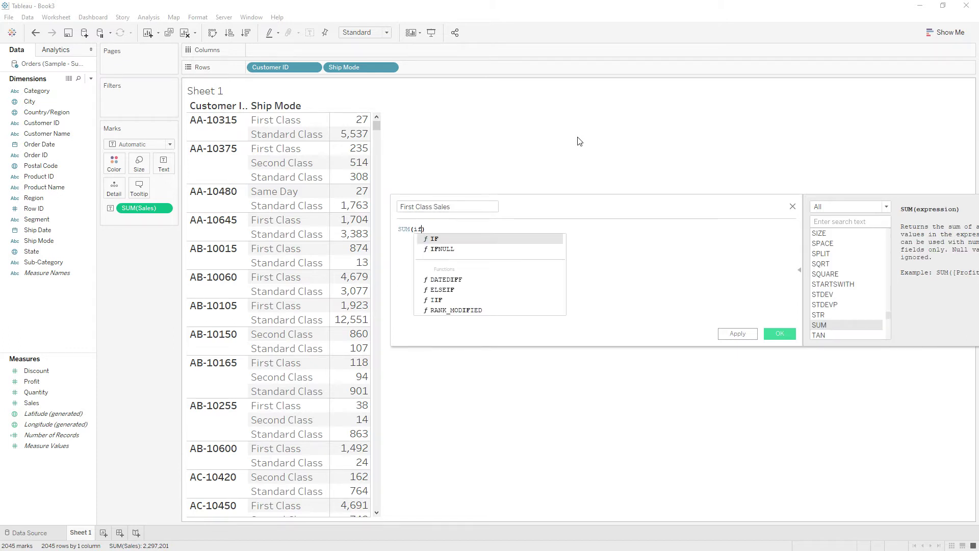
pyautogui.write('si')
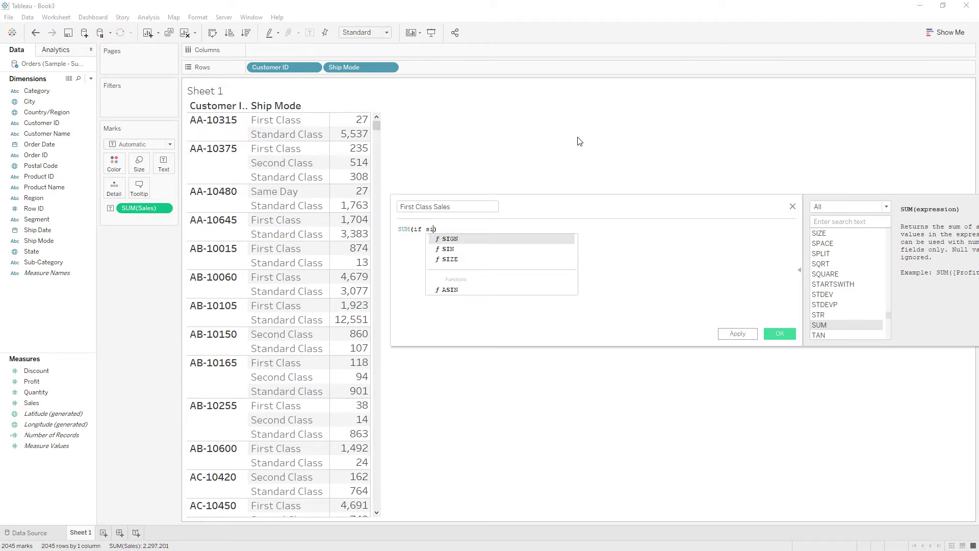
pyautogui.press('BackSpace')
pyautogui.write('hi')
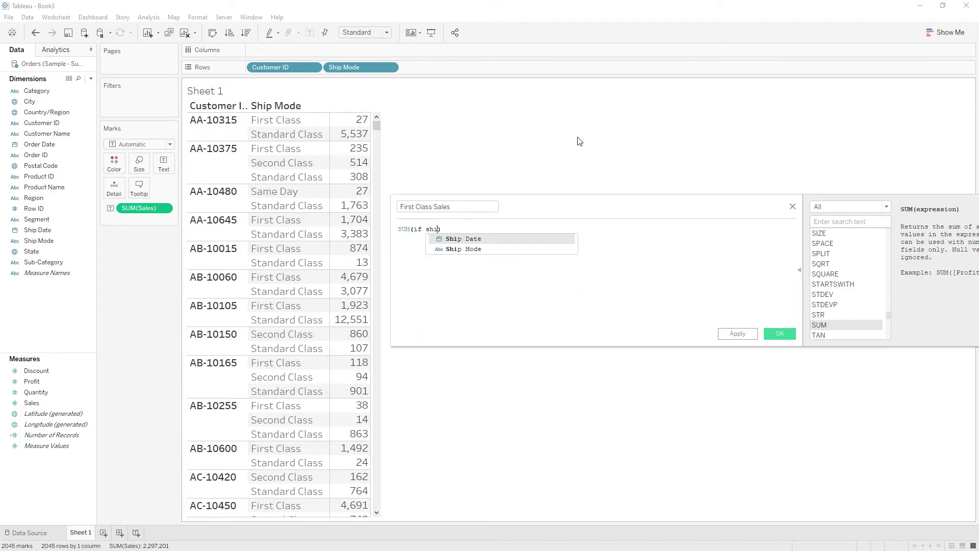
pyautogui.write('p')
pyautogui.press('Down')
pyautogui.press('Return')
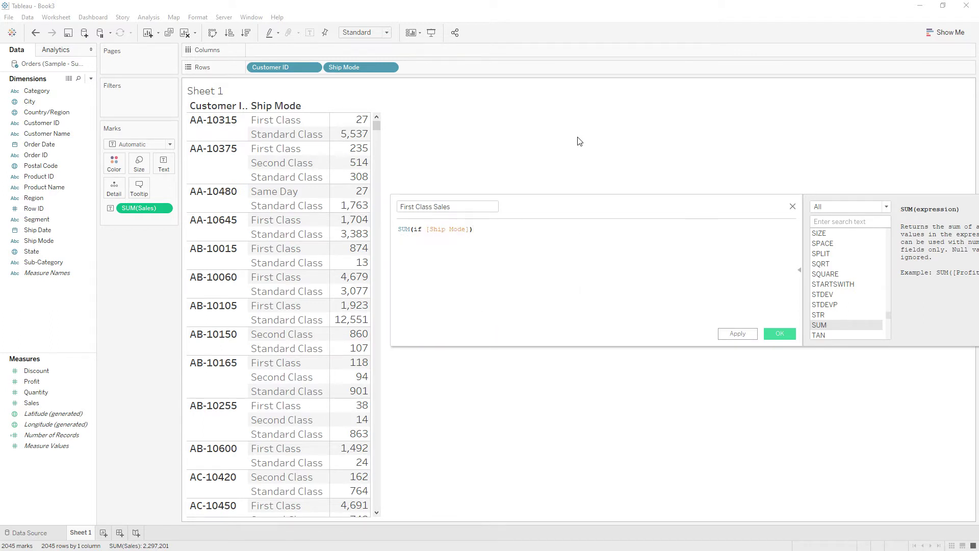
pyautogui.press('BackSpace')
pyautogui.write("='First Class' then")
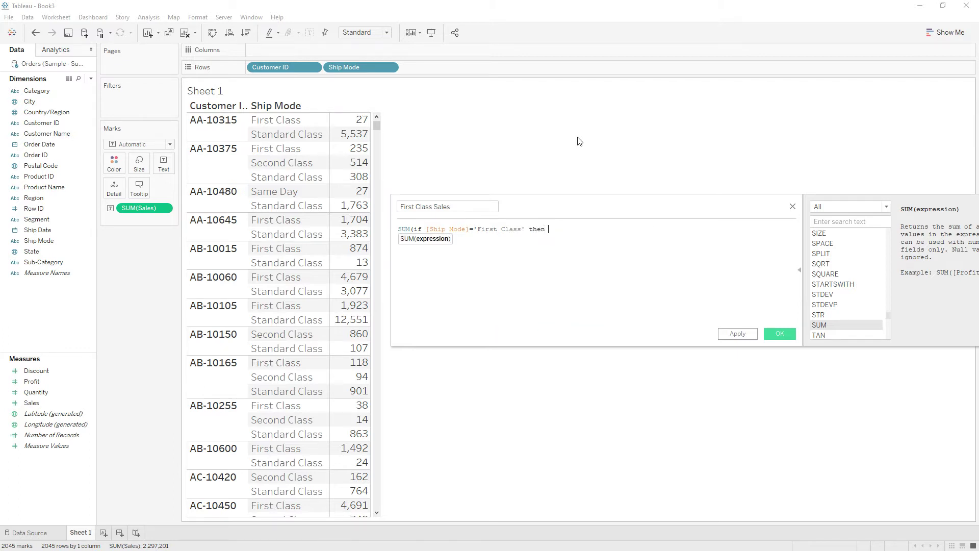
# - Complete the formula so it returns [Sales], close the condition with END inside the SUM, and save the calculation
pyautogui.write(' sa')
pyautogui.press('Return')
pyautogui.write(')')
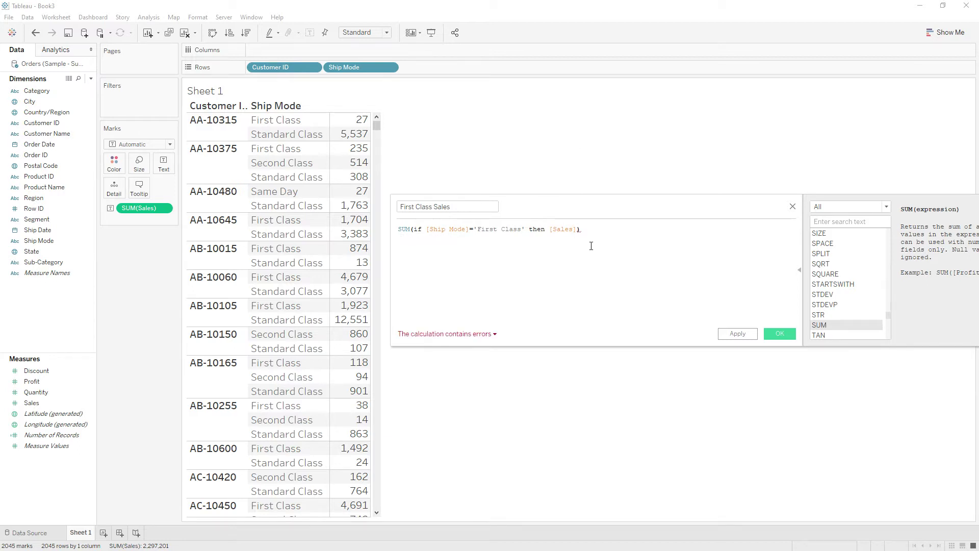
pyautogui.press('BackSpace')
pyautogui.write('END)')
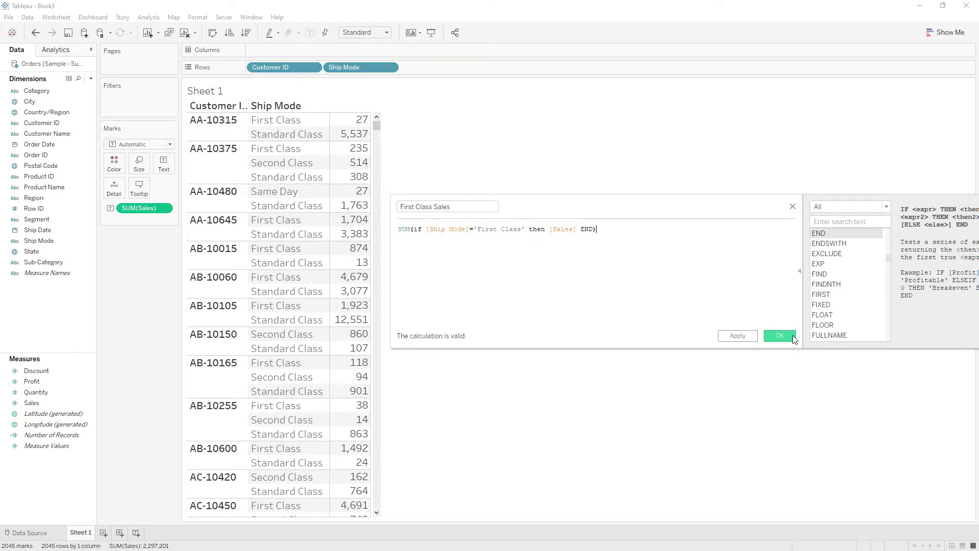
pyautogui.click(778, 336)
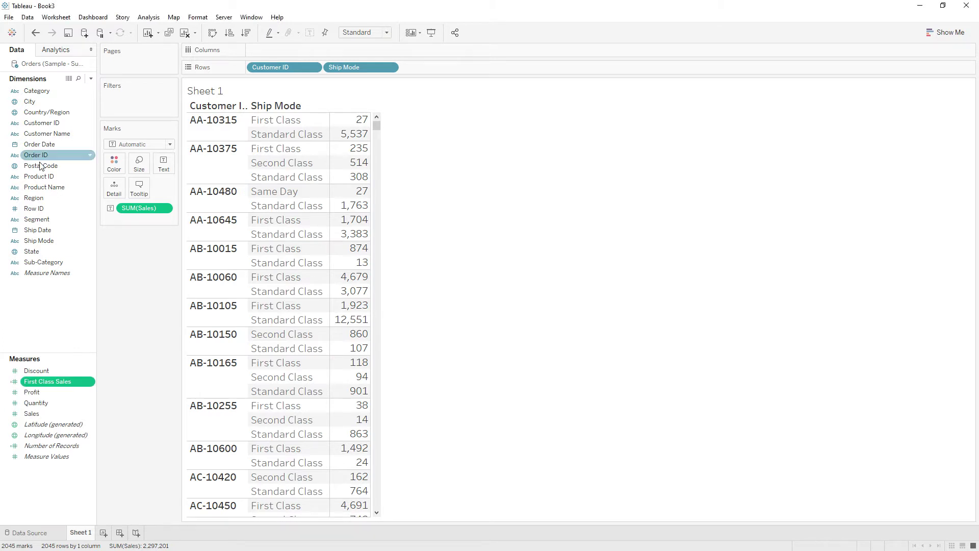
# - Duplicate the First Class Sales measure and change the ship mode tested in the copy's formula to 'Standarad Class'
pyautogui.rightClick(73, 383)
pyautogui.click(101, 221)
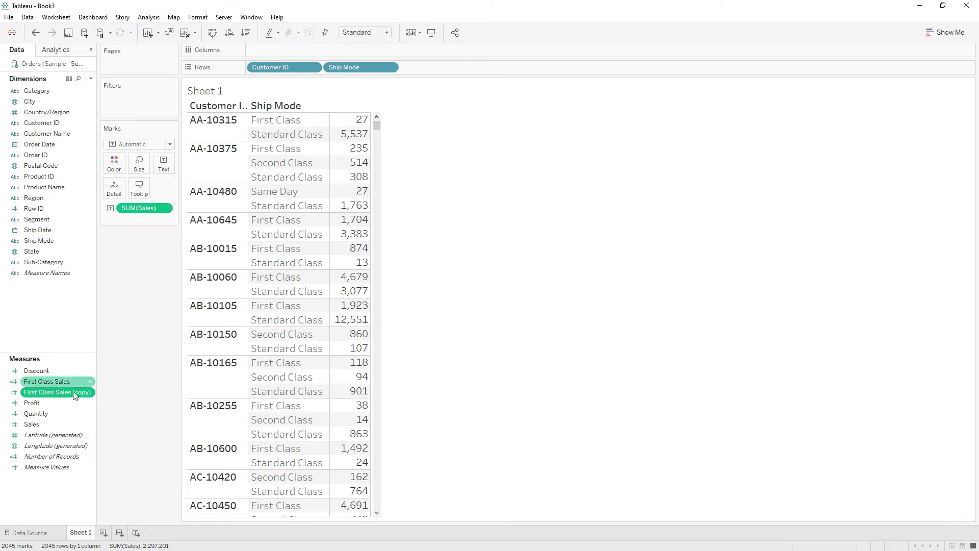
pyautogui.rightClick(69, 393)
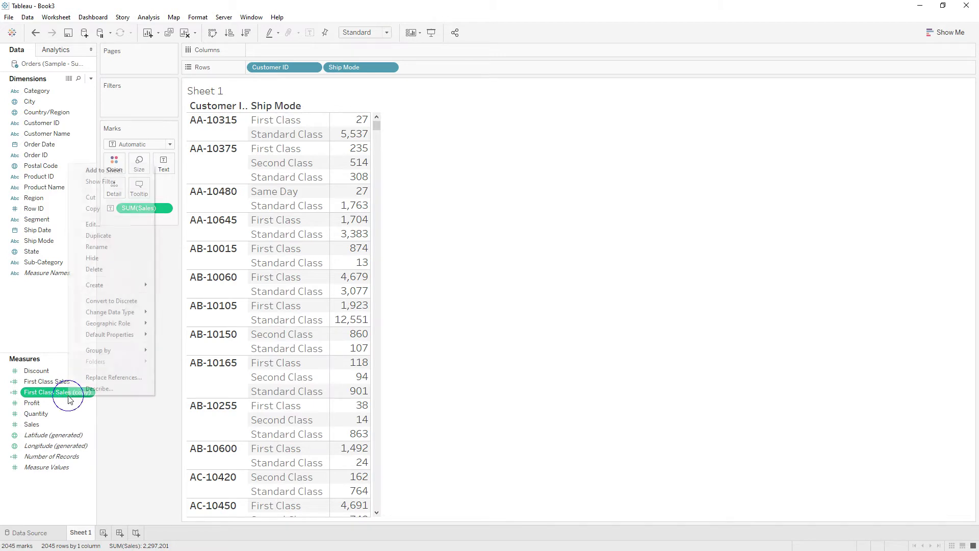
pyautogui.click(100, 225)
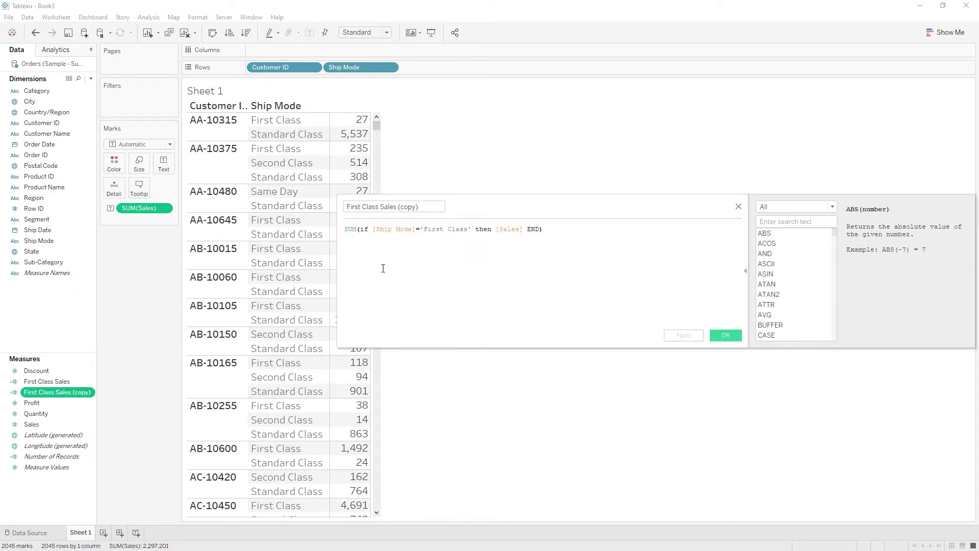
pyautogui.click(439, 228)
pyautogui.moveTo(468, 229); pyautogui.dragTo(438, 230)
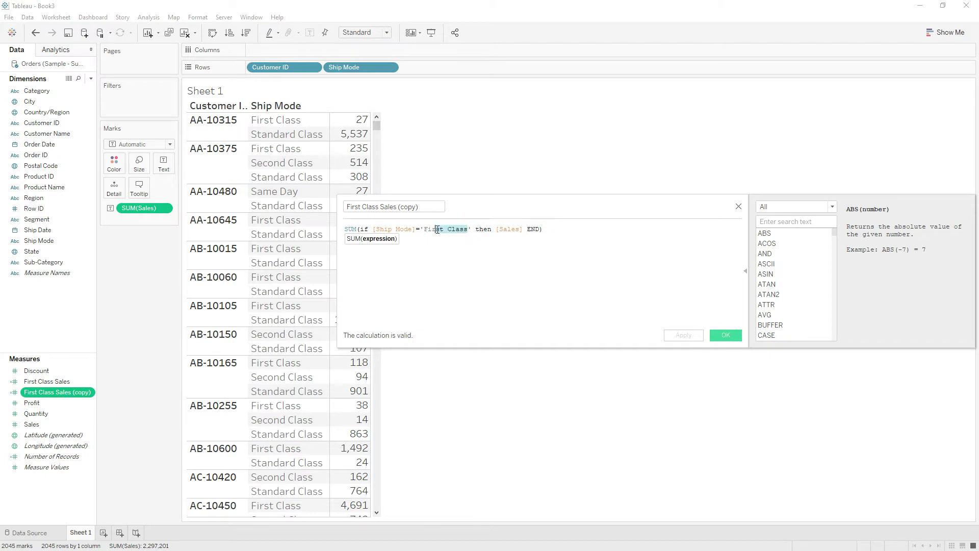
pyautogui.write('Stand')
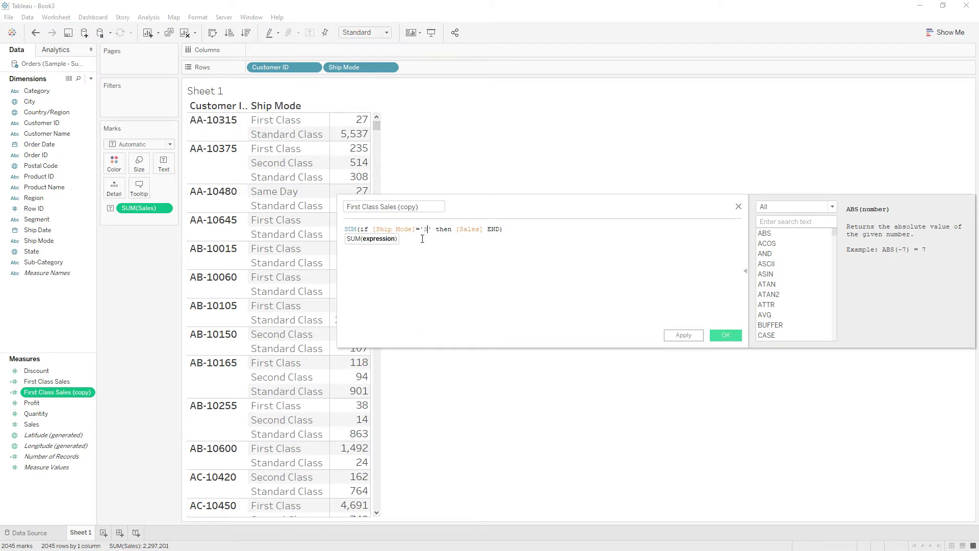
pyautogui.press('BackSpace')
pyautogui.press('BackSpace')
pyautogui.write('ndarad Class')
# - Rename the copied calculation as Secondard Class Sales and save it
pyautogui.click(355, 207)
pyautogui.doubleClick(356, 207)
pyautogui.write('Seconrd')
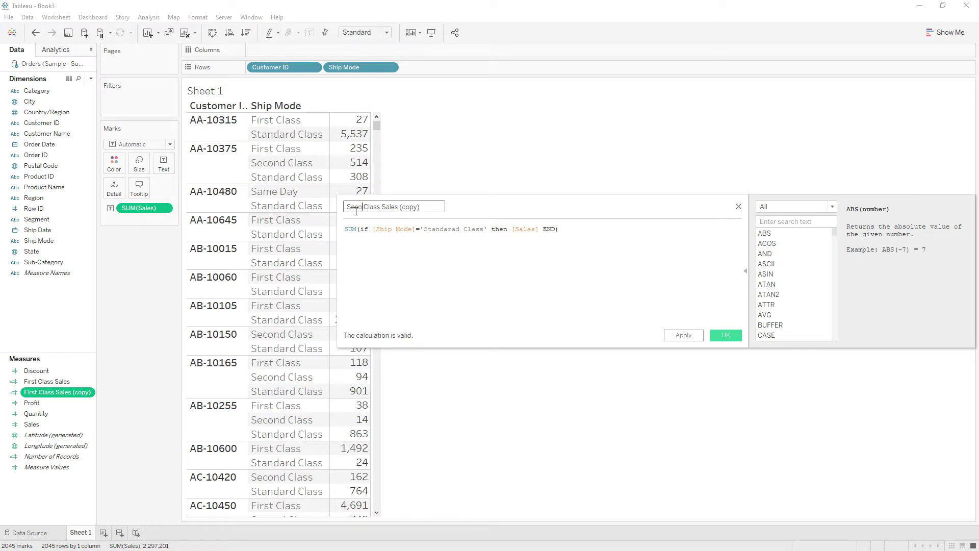
pyautogui.press('BackSpace')
pyautogui.press('BackSpace')
pyautogui.write('dard')
pyautogui.click(712, 338)
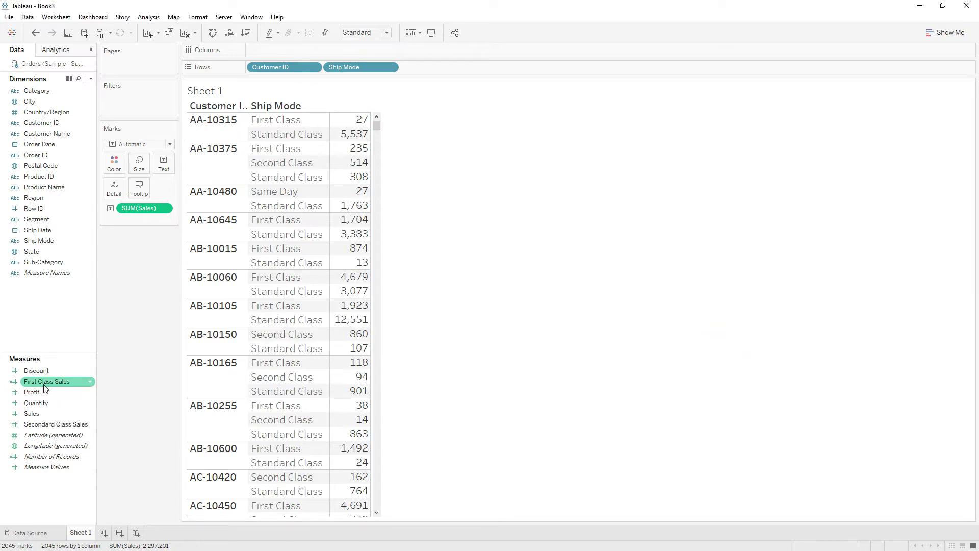
# - Add First Class Sales to the rows after Ship Mode as a discrete field
pyautogui.moveTo(42, 381)
pyautogui.mouseDown()
pyautogui.moveTo(153, 305)
pyautogui.moveTo(411, 71)
pyautogui.moveTo(454, 80)
pyautogui.moveTo(424, 81)
pyautogui.mouseUp()
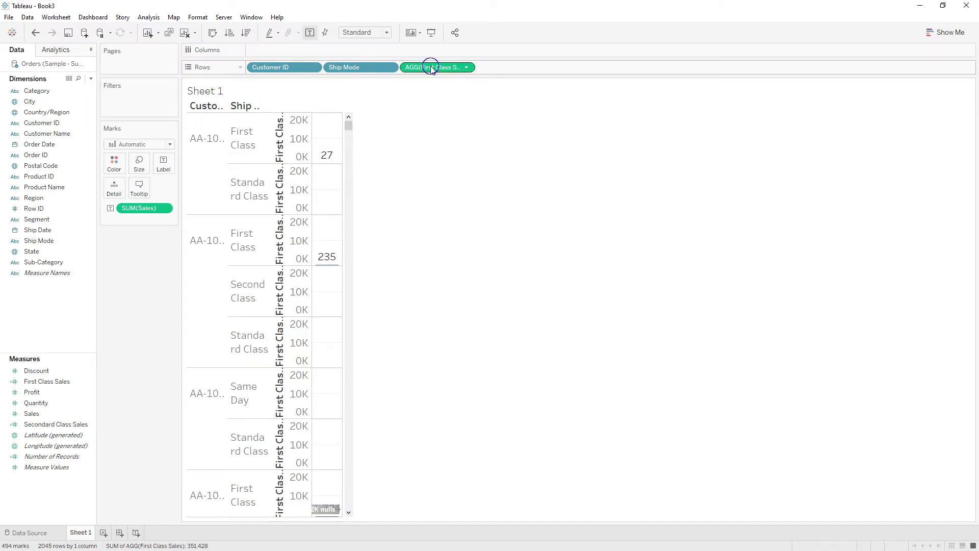
pyautogui.rightClick(430, 67)
pyautogui.click(459, 159)
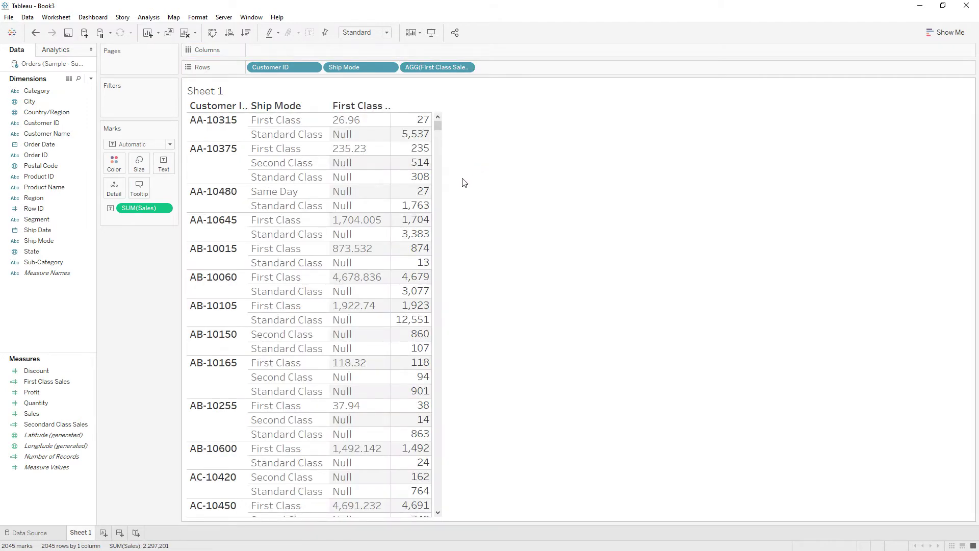
# - Format the First Class Sales values as custom numbers with 0 decimal places and widen their column to fit the full heading
pyautogui.rightClick(447, 70)
pyautogui.click(707, 225)
pyautogui.rightClick(447, 67)
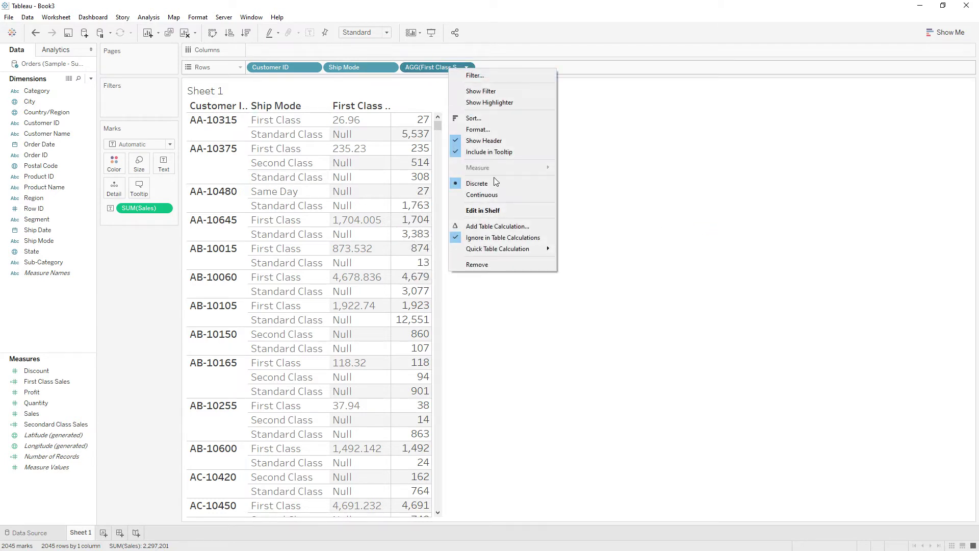
pyautogui.click(494, 131)
pyautogui.click(68, 155)
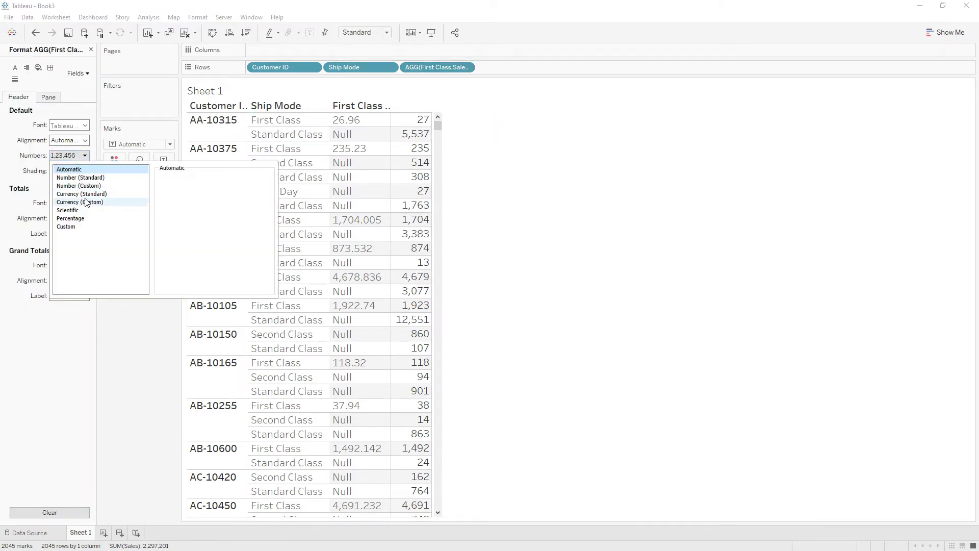
pyautogui.click(79, 186)
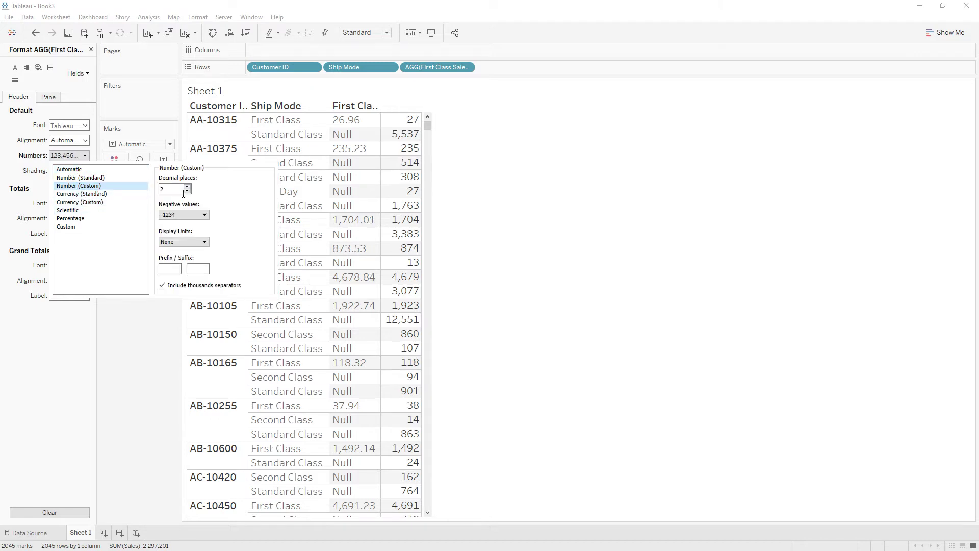
pyautogui.click(187, 192)
pyautogui.click(187, 192)
pyautogui.click(564, 240)
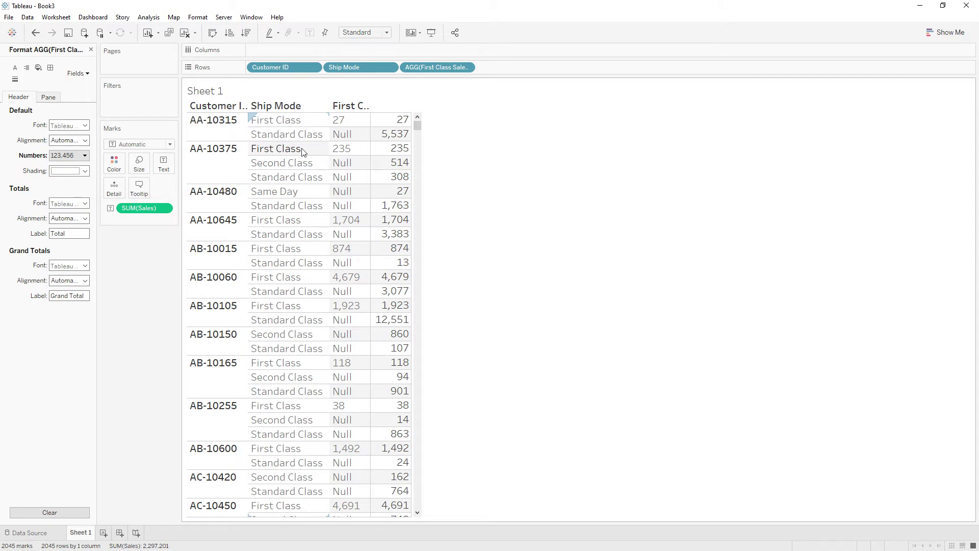
pyautogui.click(90, 50)
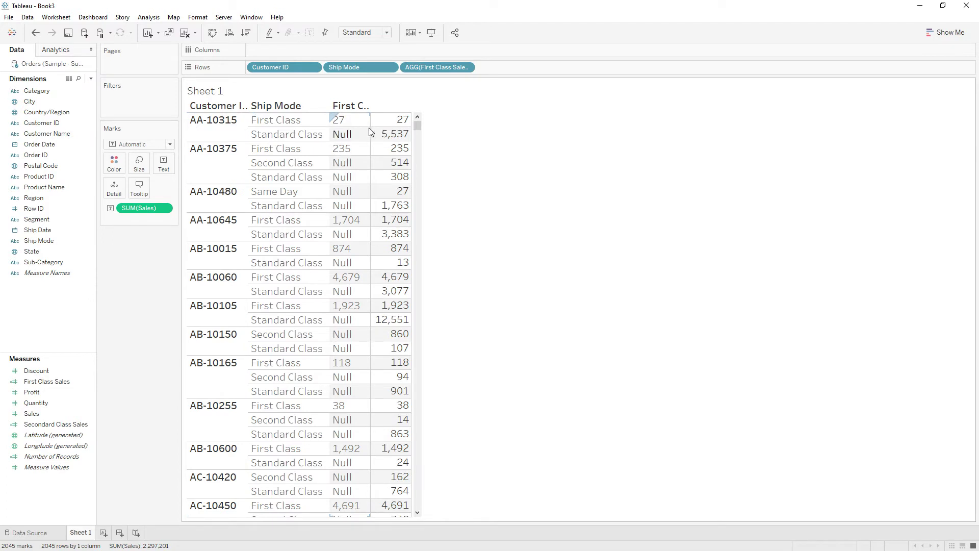
pyautogui.moveTo(370, 132); pyautogui.dragTo(425, 131)
# - Add Secondard Class Sales to the rows after First Class Sales as a discrete field
pyautogui.click(56, 424)
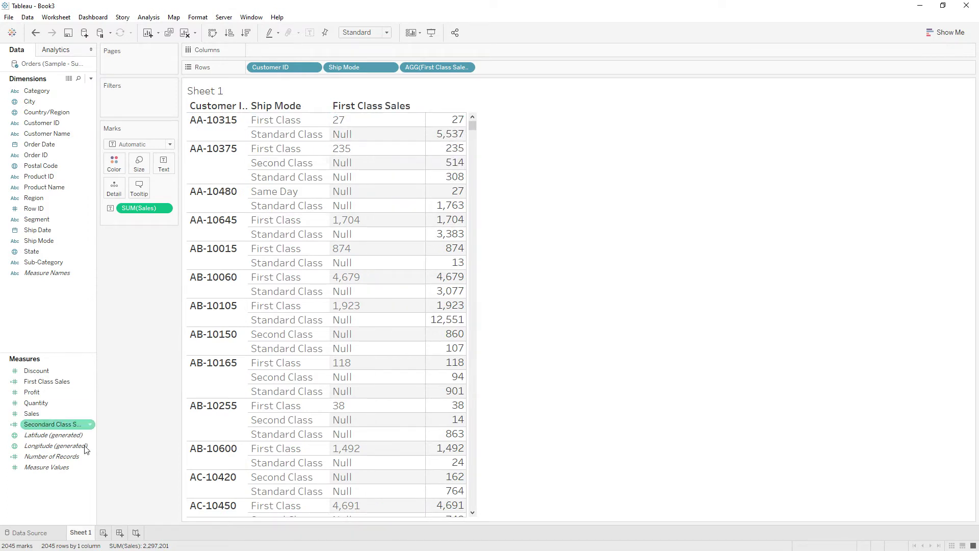
pyautogui.moveTo(45, 424)
pyautogui.mouseDown()
pyautogui.moveTo(328, 262)
pyautogui.moveTo(509, 74)
pyautogui.mouseUp()
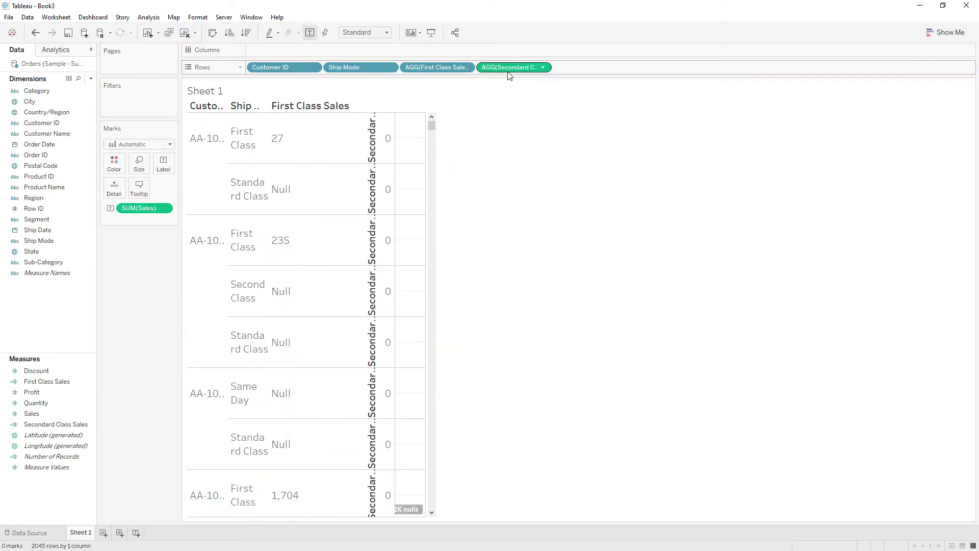
pyautogui.rightClick(508, 72)
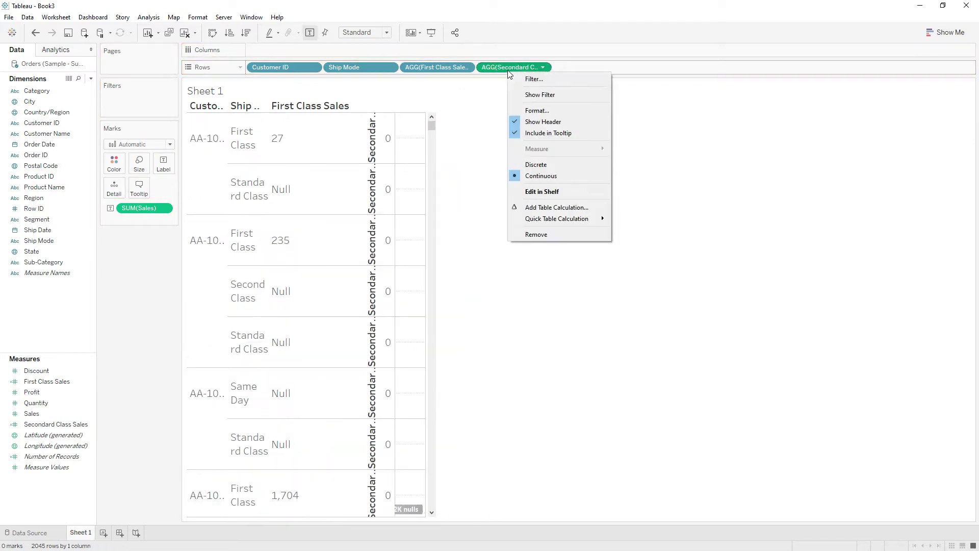
pyautogui.click(547, 164)
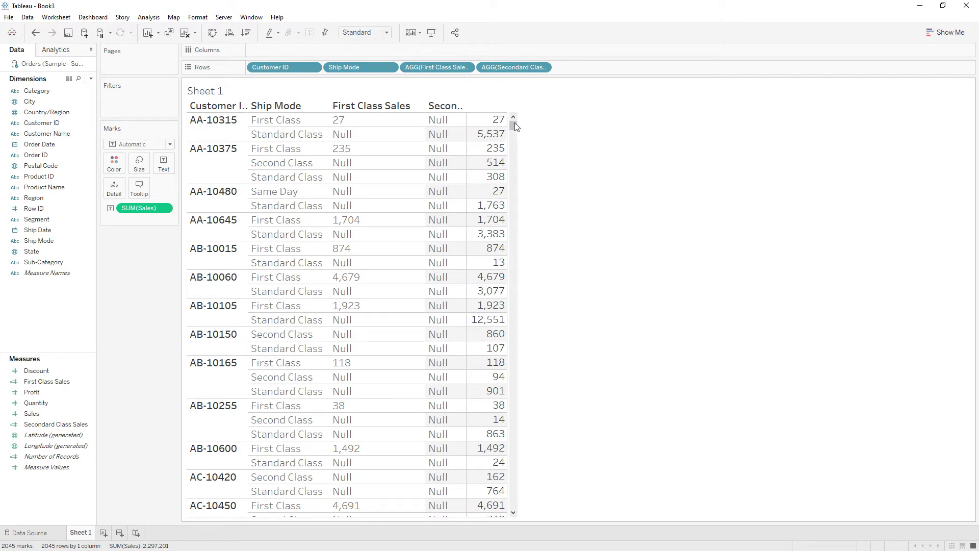
# - Open the Secondard Class Sales calculation for editing and rename it Standard Class Sales
pyautogui.scroll(-3, 467, 419)
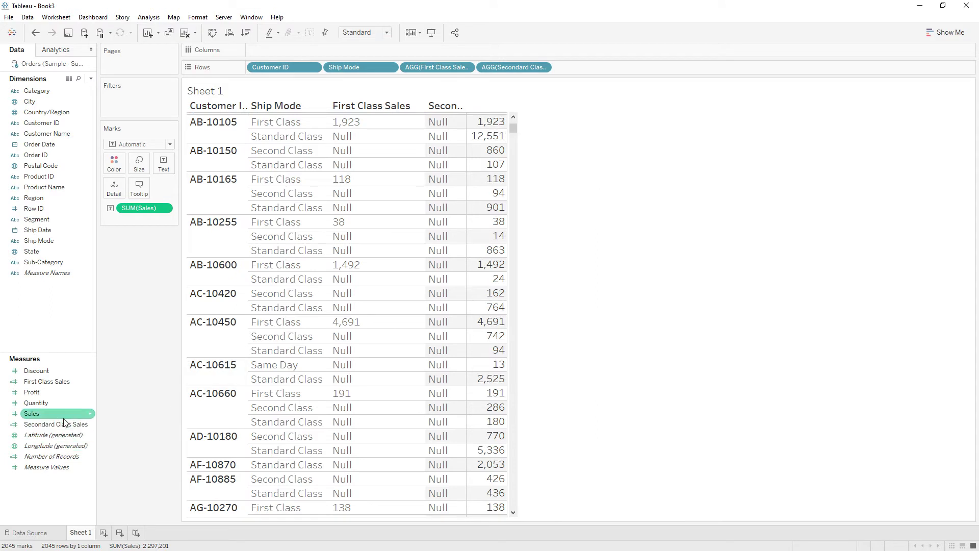
pyautogui.rightClick(45, 425)
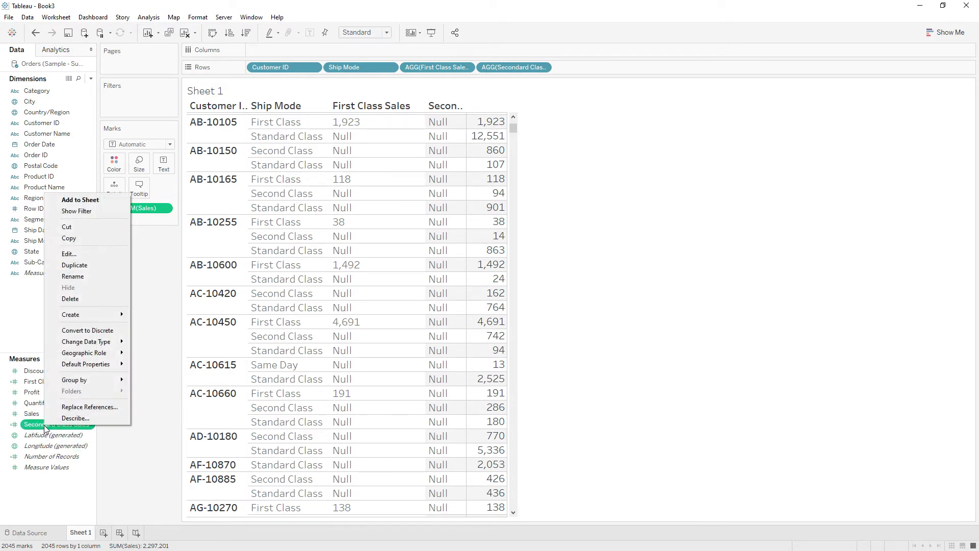
pyautogui.click(68, 254)
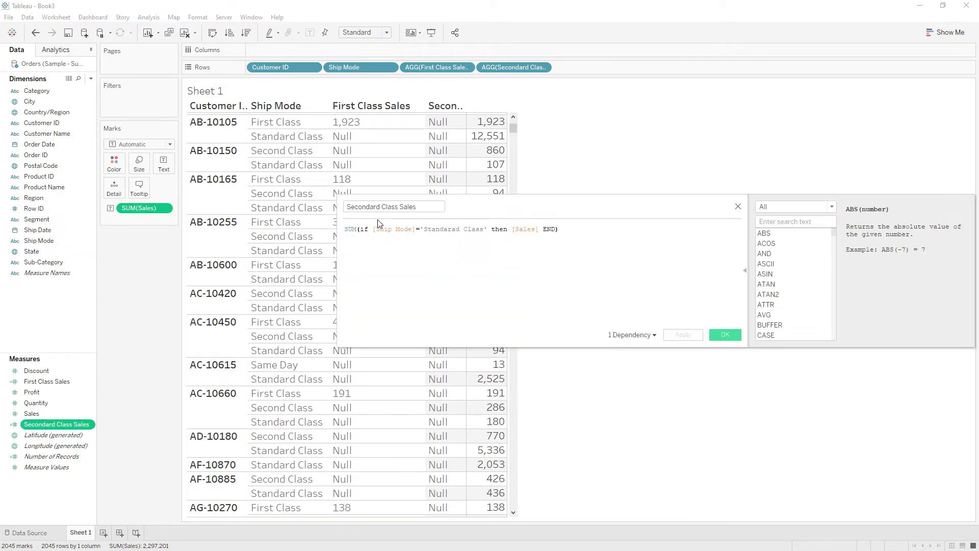
pyautogui.doubleClick(367, 207)
pyautogui.write('St')
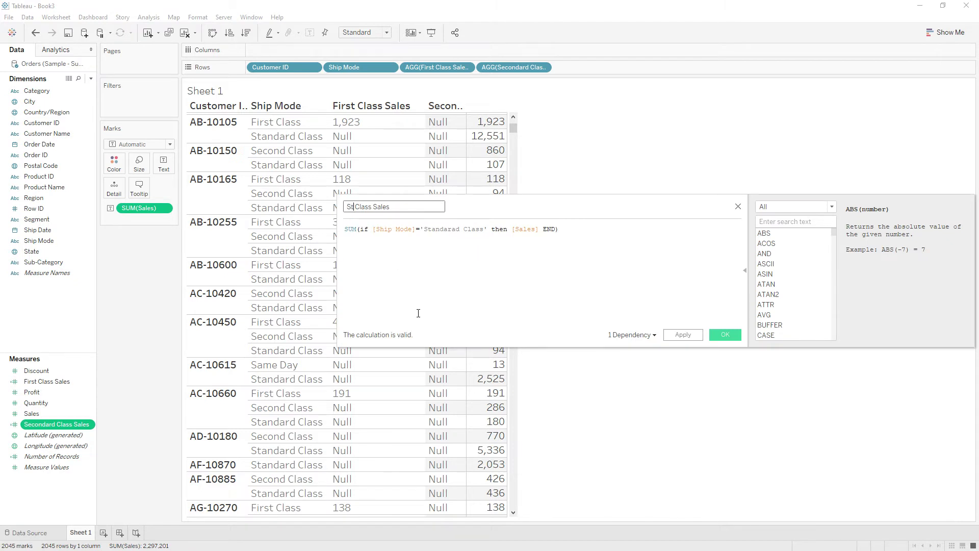
pyautogui.write('andard')
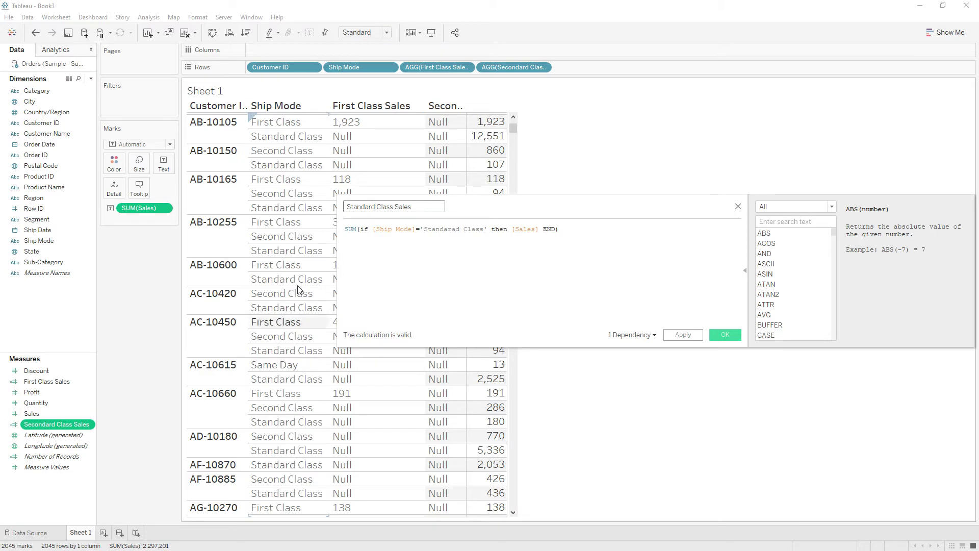
# - Correct the misspelled ship mode in the formula to 'Standard Class' and save the calculation
pyautogui.click(458, 228)
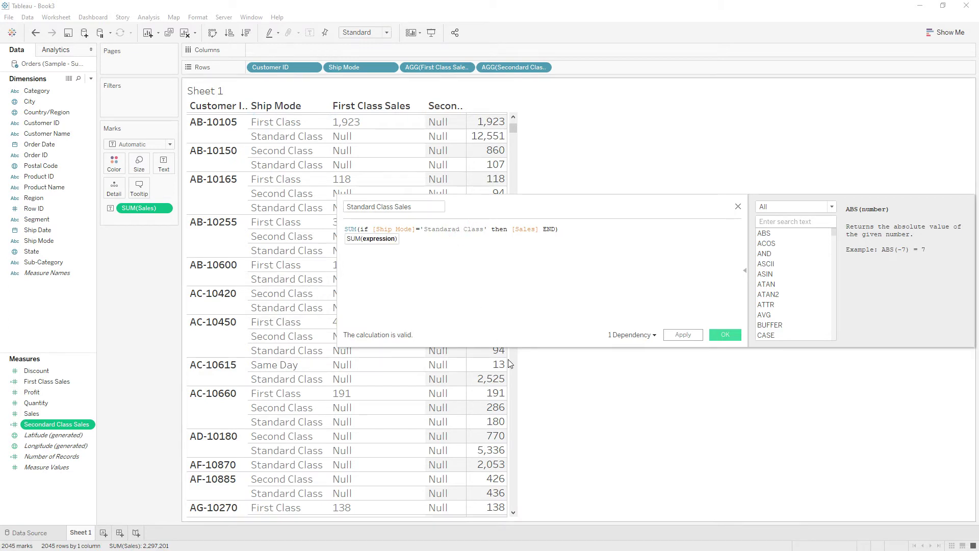
pyautogui.press('BackSpace')
pyautogui.click(470, 246)
pyautogui.click(725, 334)
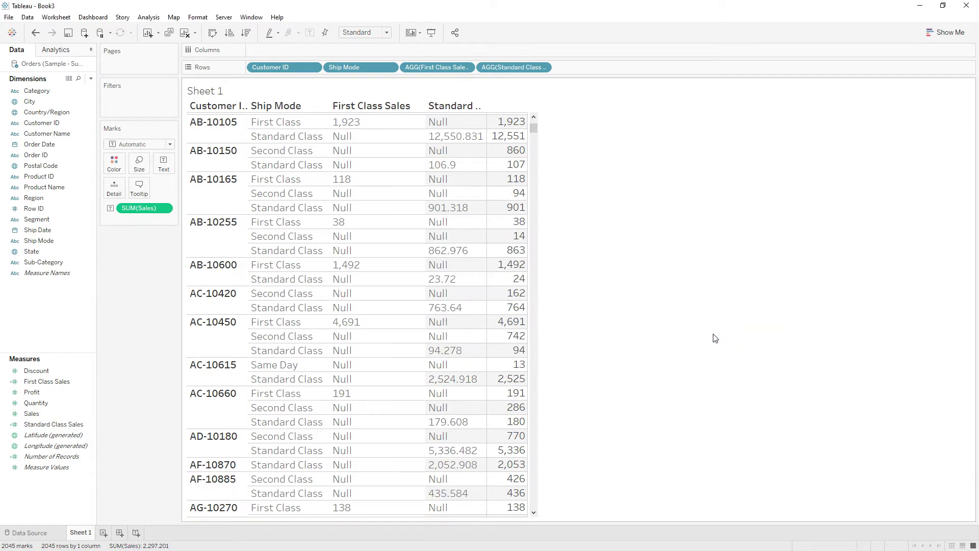
# - Format the Standard Class Sales values in the rows as custom numbers with 0 decimal places
pyautogui.rightClick(506, 68)
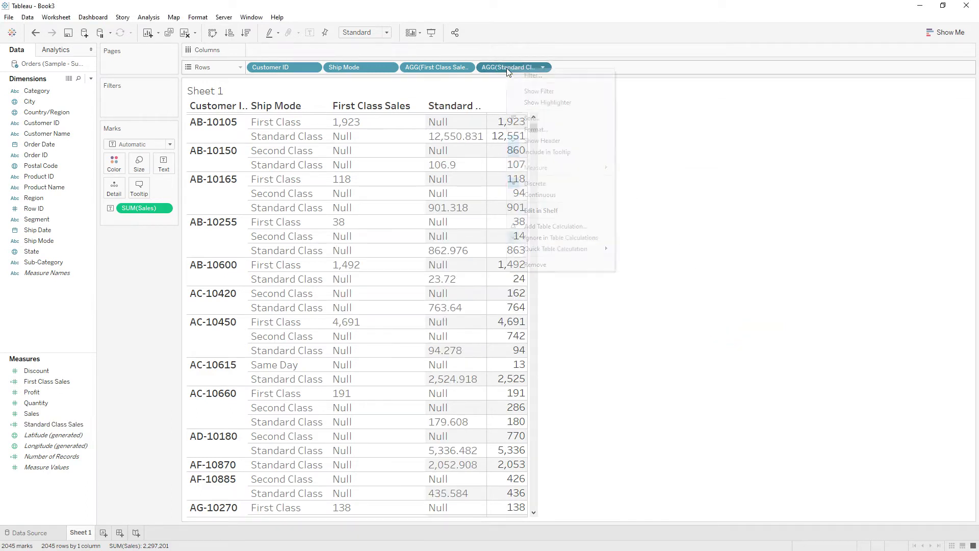
pyautogui.click(564, 129)
pyautogui.click(62, 156)
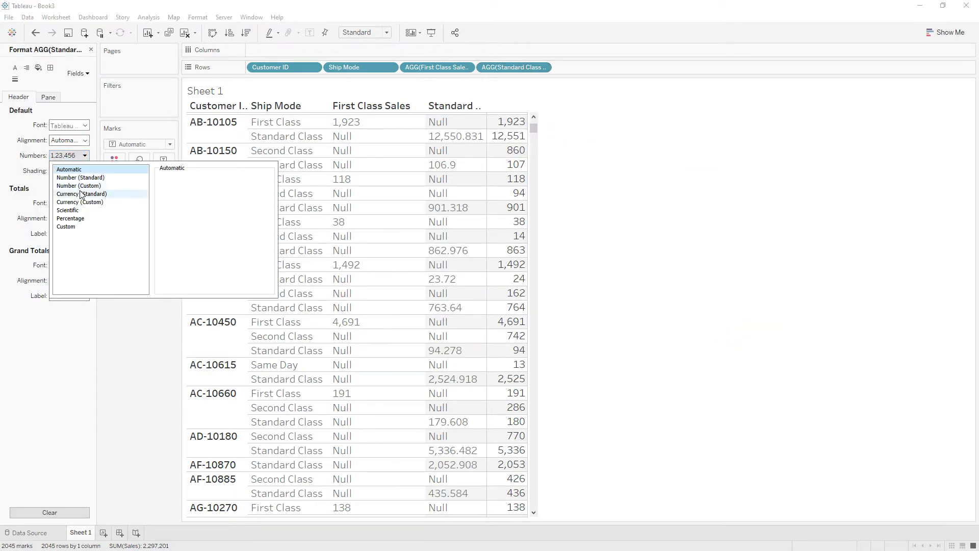
pyautogui.click(86, 187)
pyautogui.click(187, 191)
pyautogui.click(187, 191)
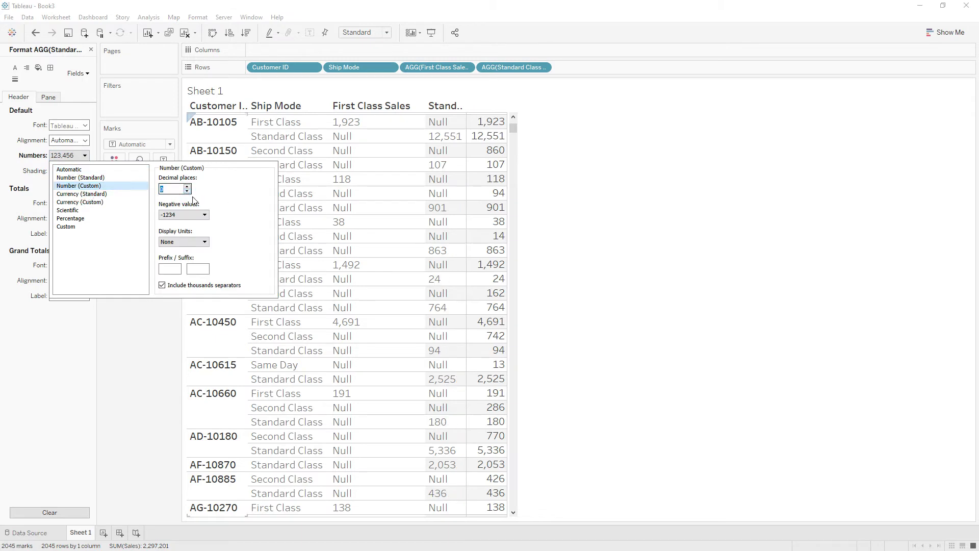
pyautogui.click(715, 197)
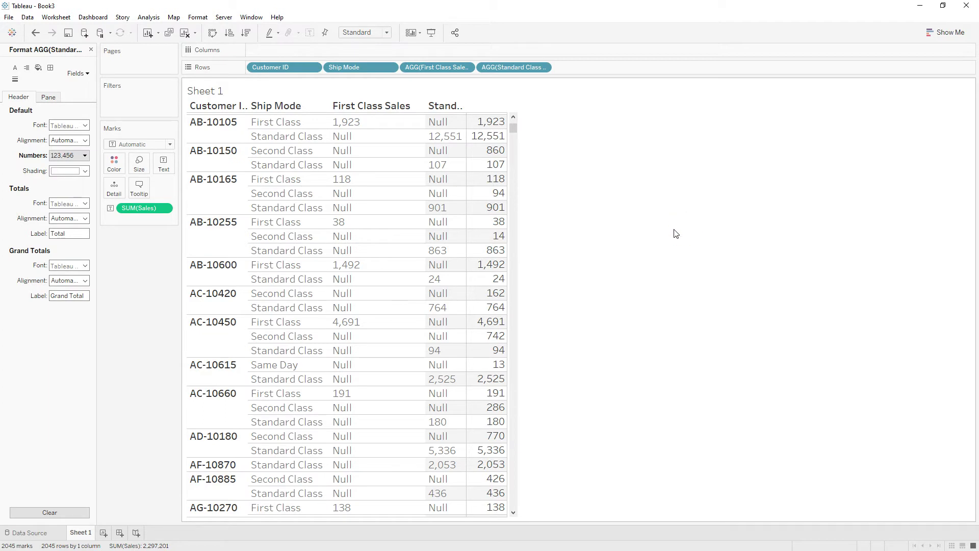
pyautogui.click(91, 50)
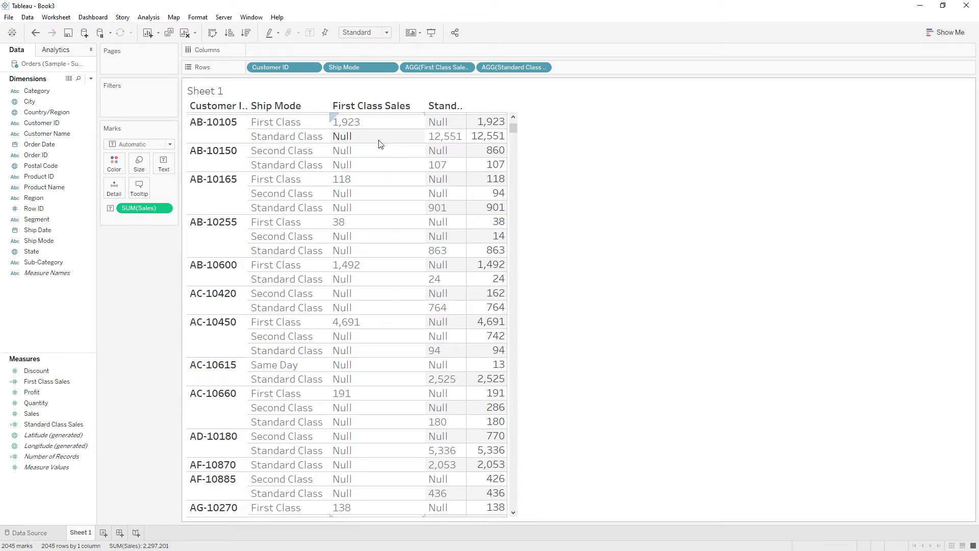
# - Create a new calculated field named First Class > Standard Class
pyautogui.rightClick(45, 329)
pyautogui.click(66, 337)
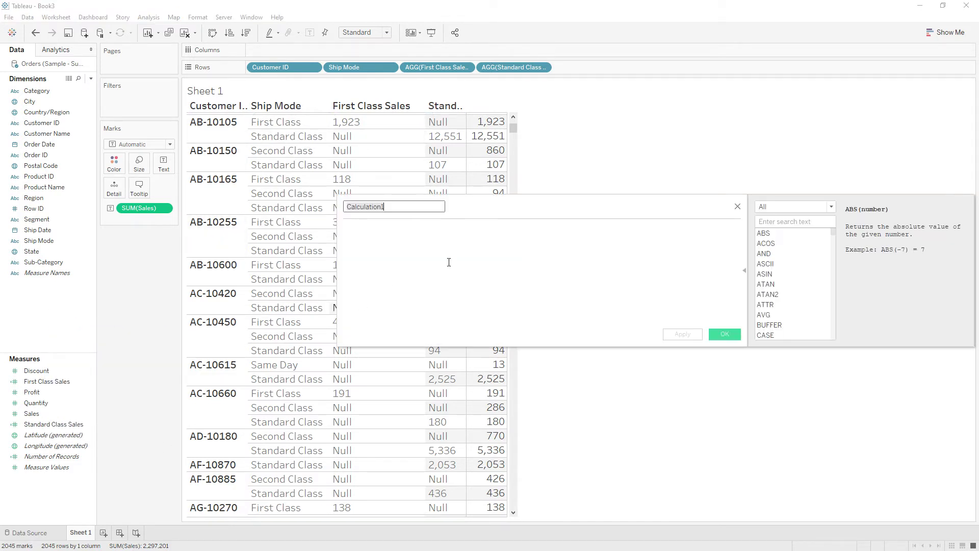
pyautogui.moveTo(475, 215); pyautogui.dragTo(511, 236)
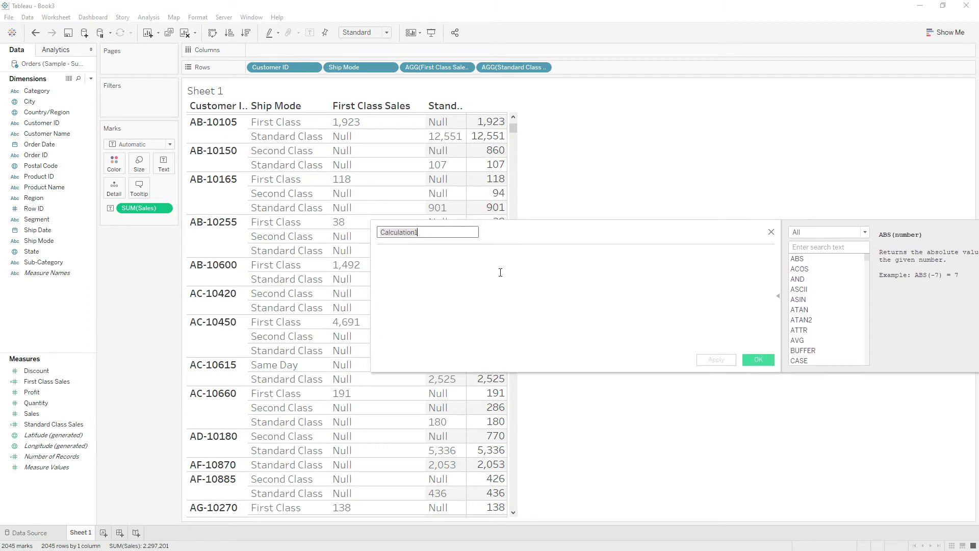
pyautogui.write('First Cl')
pyautogui.press('BackSpace')
pyautogui.press('BackSpace')
pyautogui.write('Class > Stand')
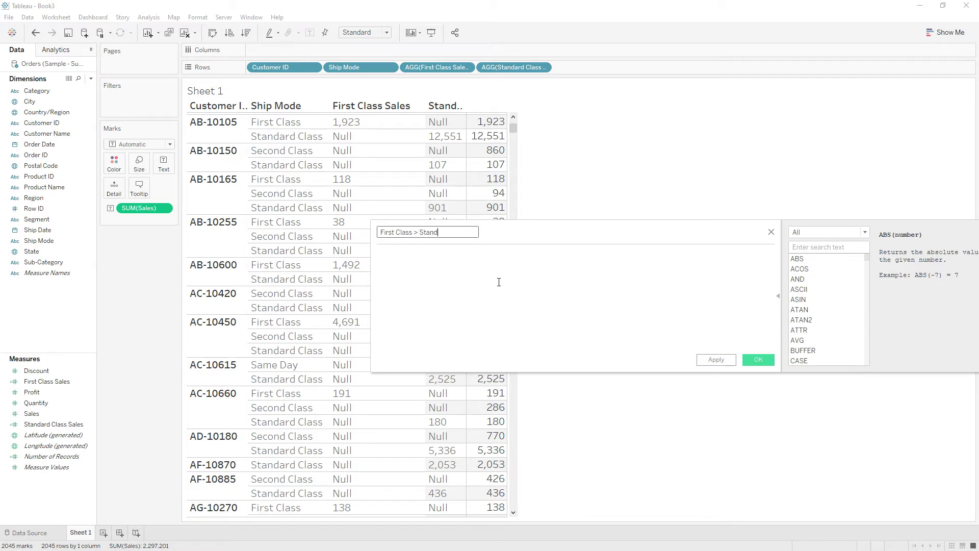
pyautogui.write('ard Class')
# - Enter the formula [First Class Sales] > [Standard Class Sales] for the new field and save it
pyautogui.click(499, 282)
pyautogui.write('fir')
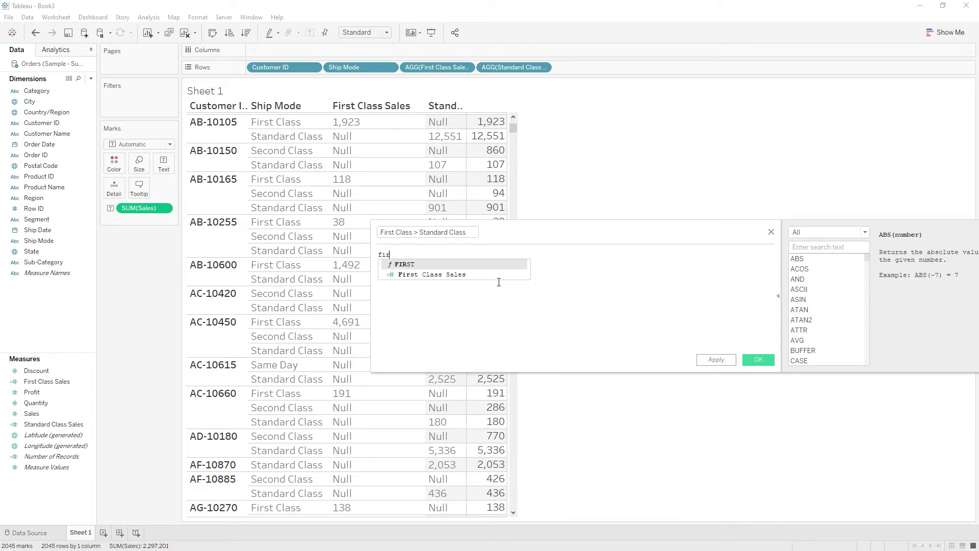
pyautogui.press('Down')
pyautogui.press('Return')
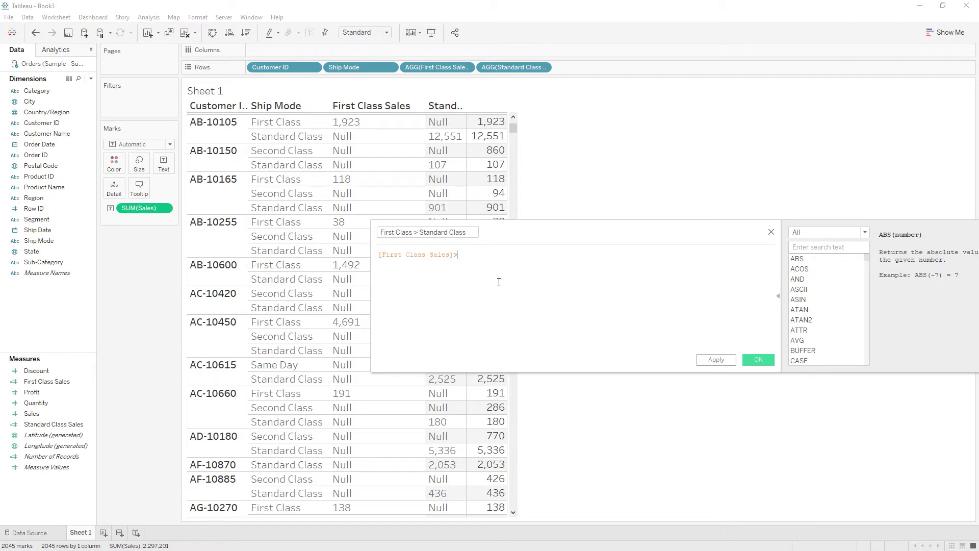
pyautogui.write('> stand')
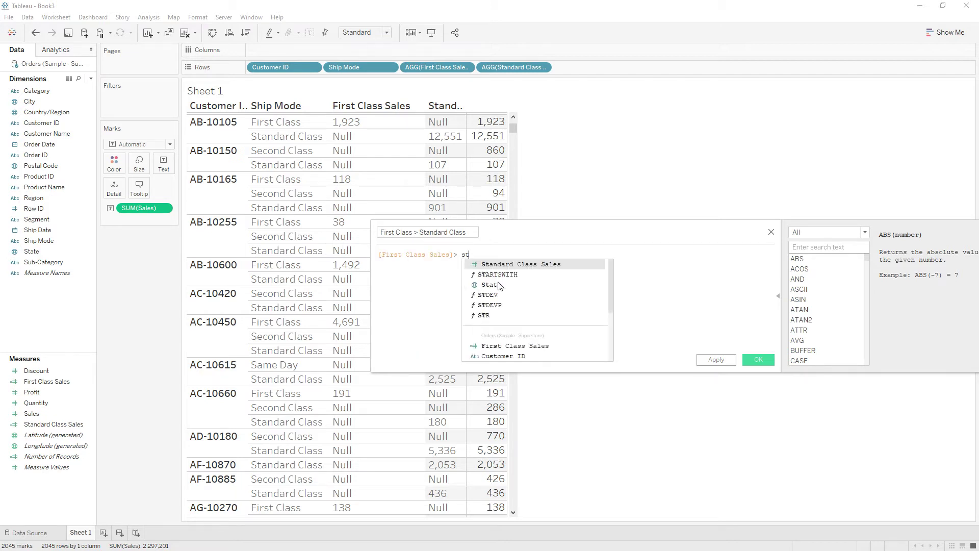
pyautogui.click(528, 263)
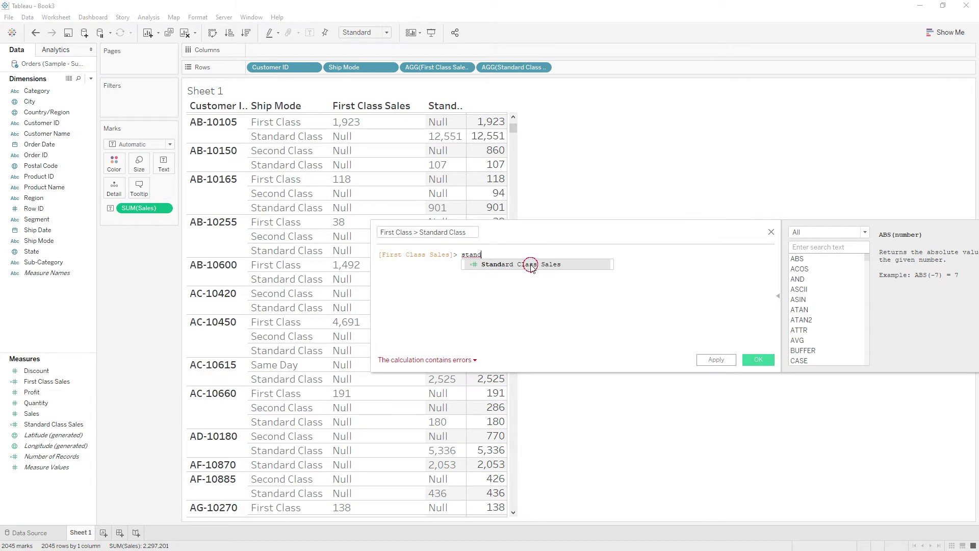
pyautogui.click(755, 359)
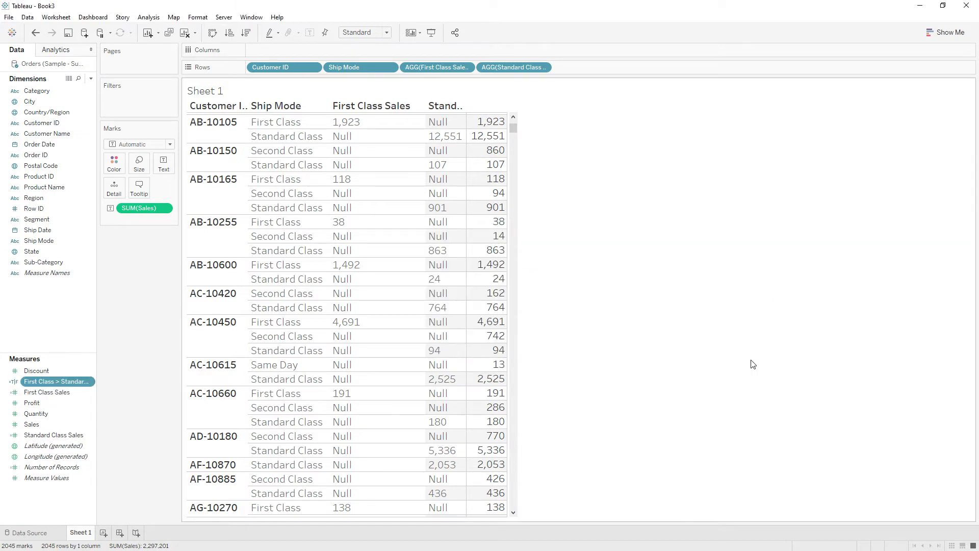
# - Add First Class > Standard Class to the rows after Standard Class Sales and check its values for the customers
pyautogui.moveTo(35, 383); pyautogui.dragTo(582, 68)
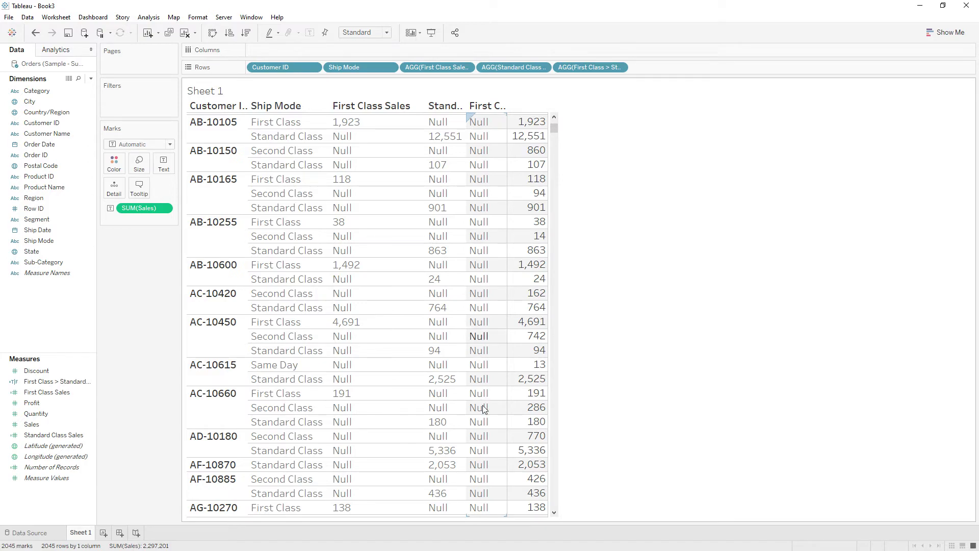
pyautogui.scroll(-5, 481, 405)
pyautogui.scroll(10, 480, 428)
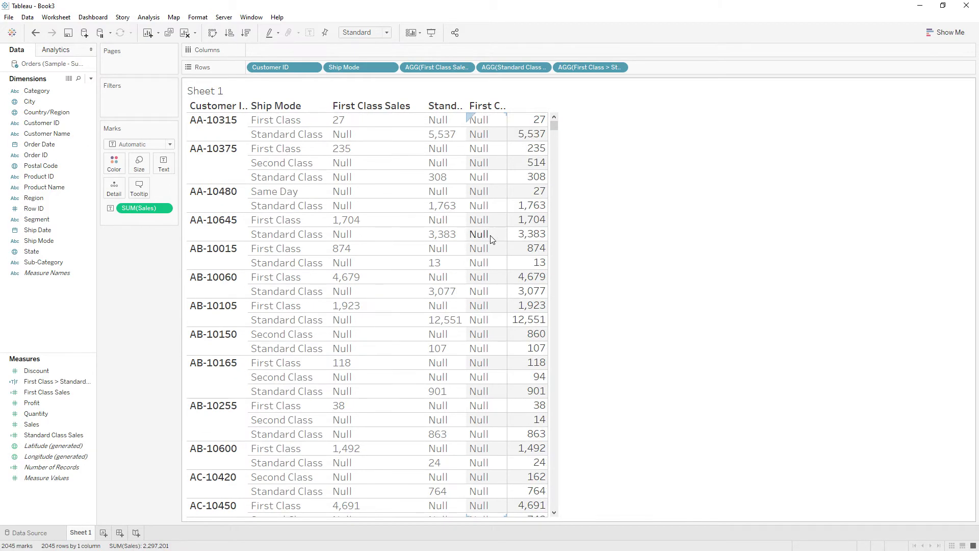
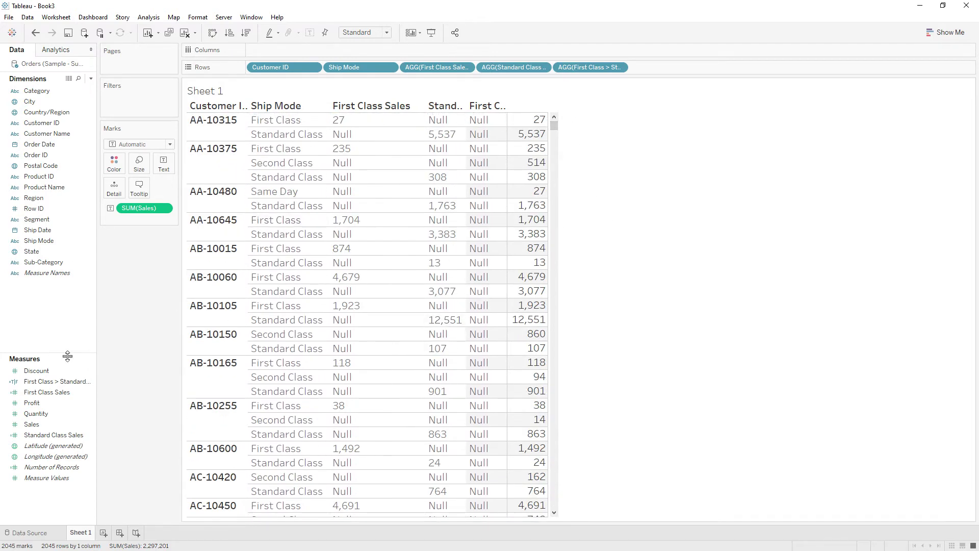
# - Edit First Class Sales to enclose its existing SUM expression in a level-of-detail expression, {fixed [Customer ID]: ...}
pyautogui.rightClick(50, 390)
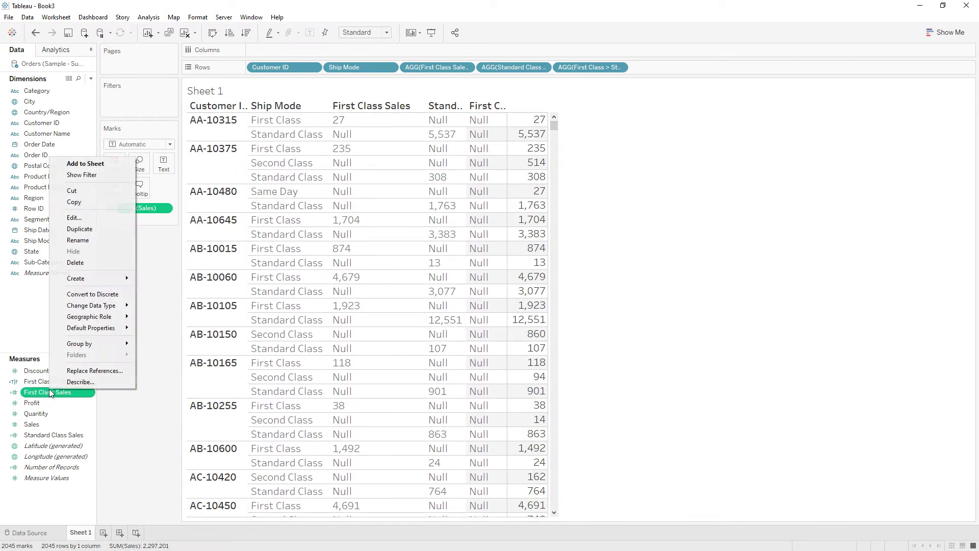
pyautogui.click(78, 217)
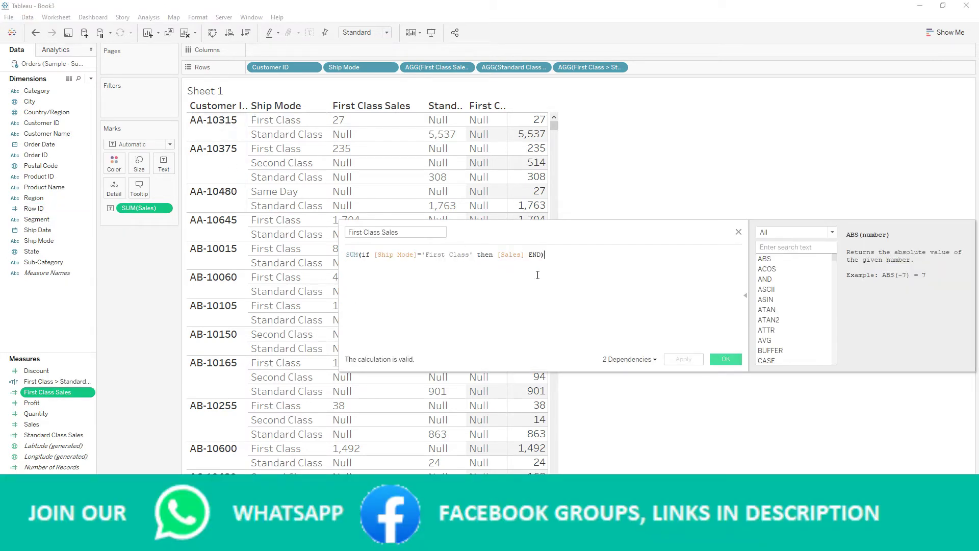
pyautogui.write(')')
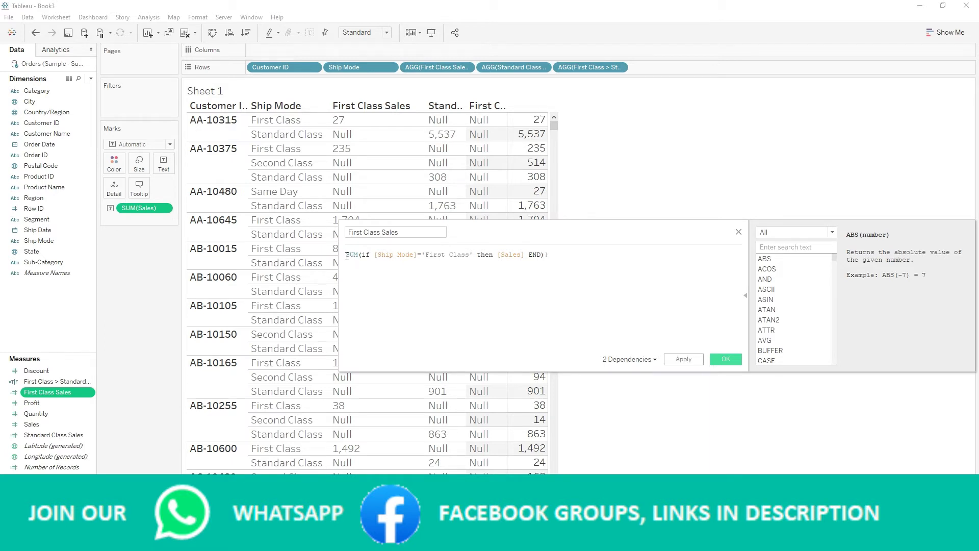
pyautogui.click(346, 255)
pyautogui.write('(')
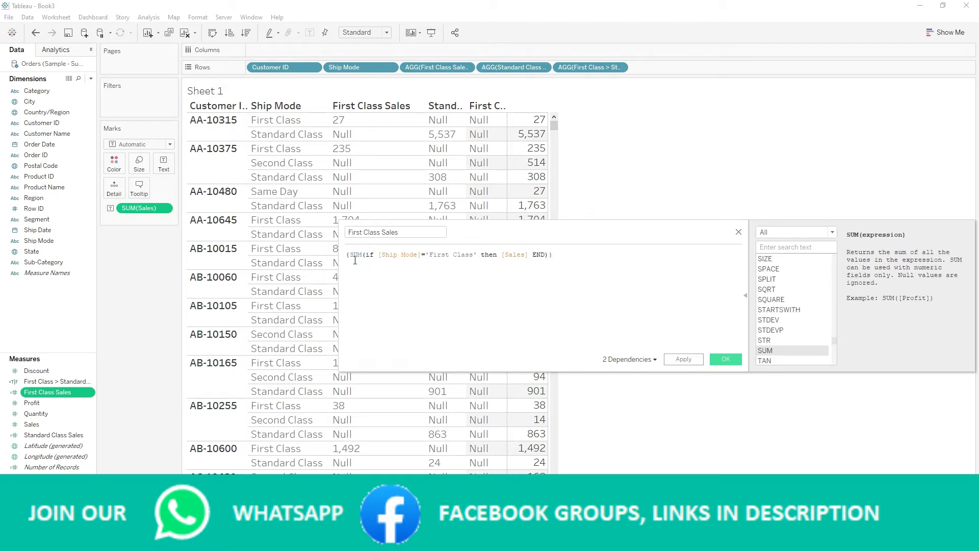
pyautogui.write('fix')
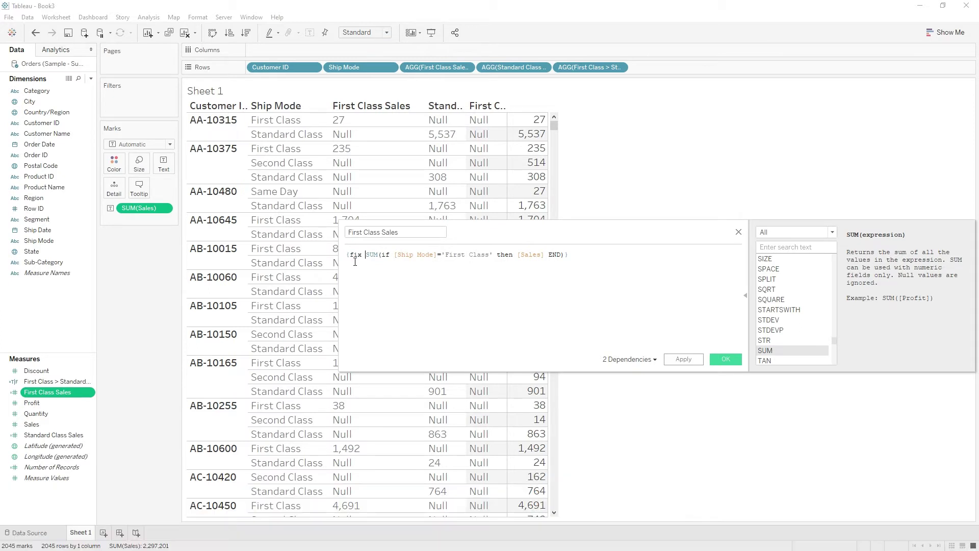
pyautogui.write(' ed')
pyautogui.write(' [Customer ID]')
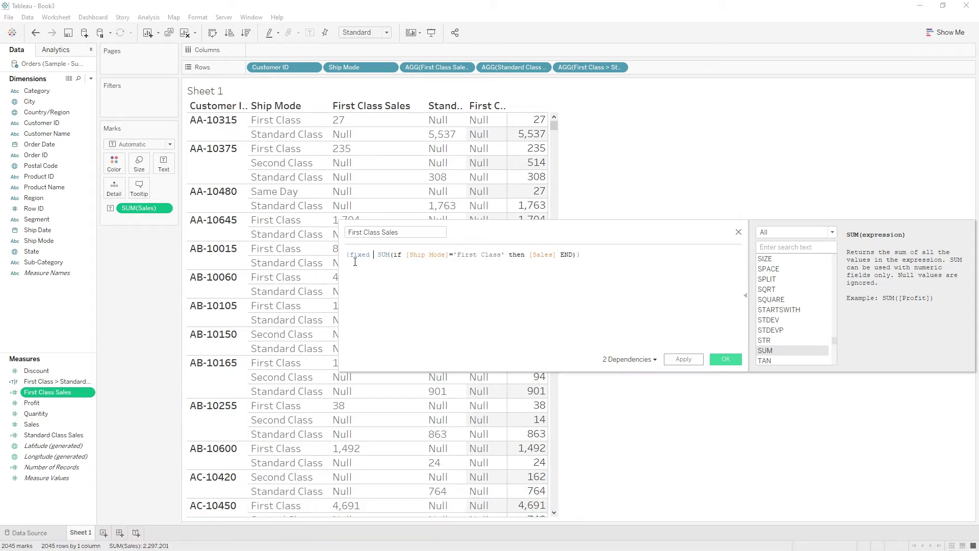
pyautogui.write(':')
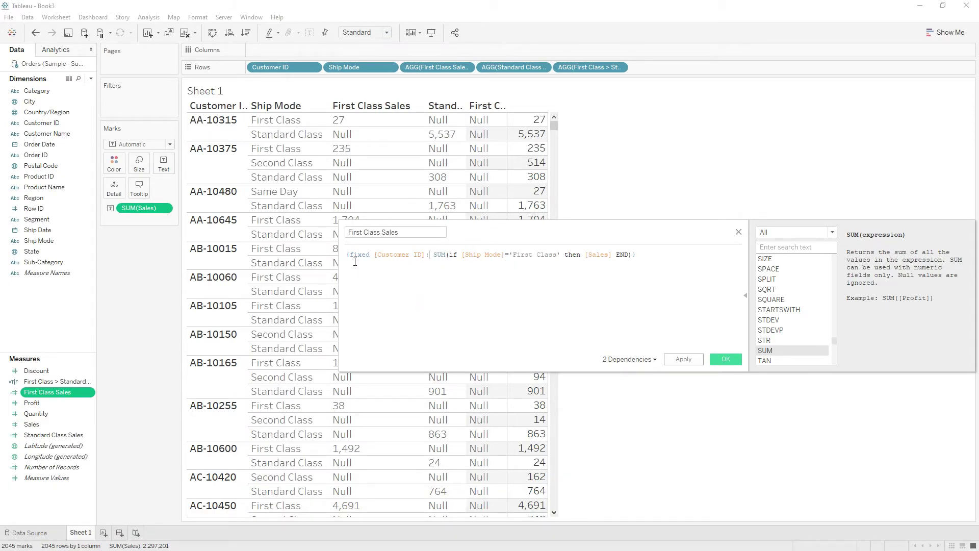
# - Wrap the whole fixed Customer ID expression of First Class Sales in an outer sum( )
pyautogui.click(347, 255)
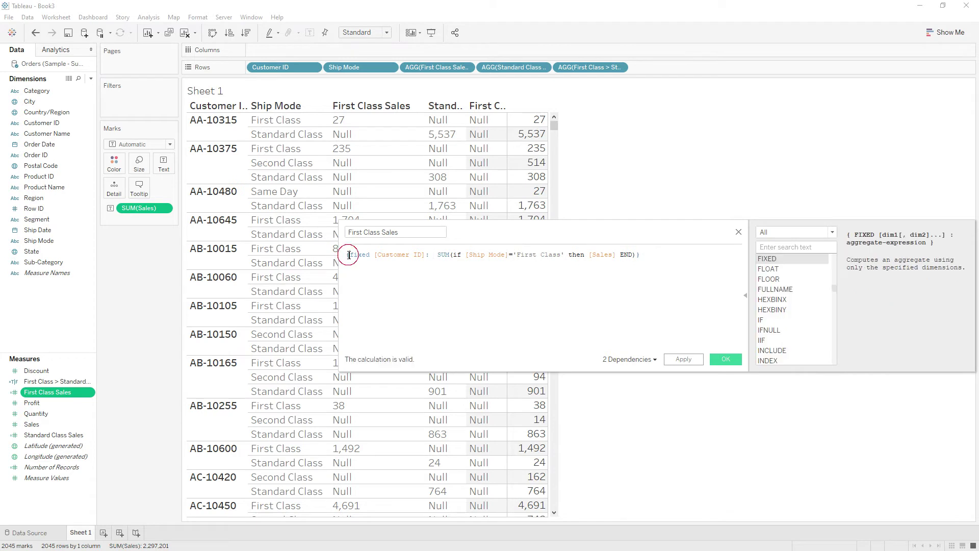
pyautogui.write('sum(')
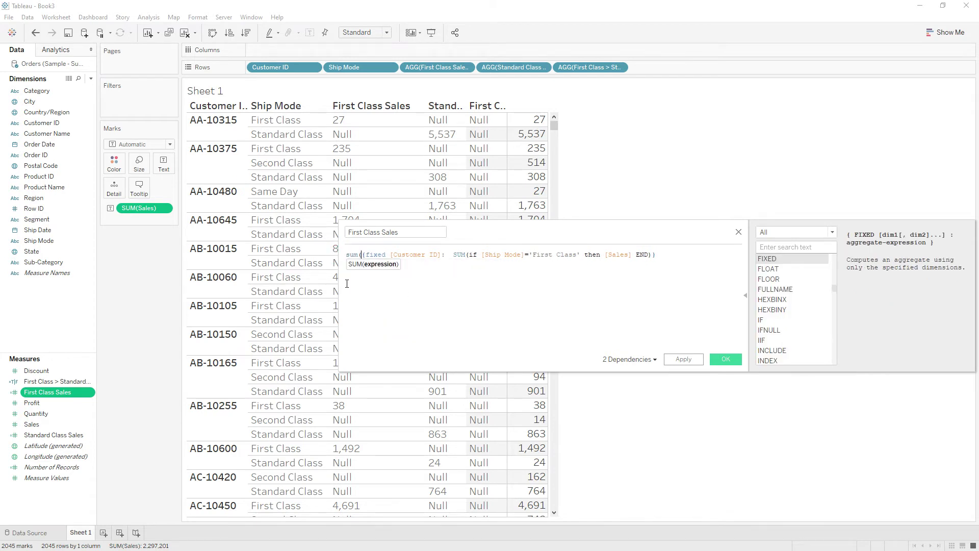
pyautogui.write(')')
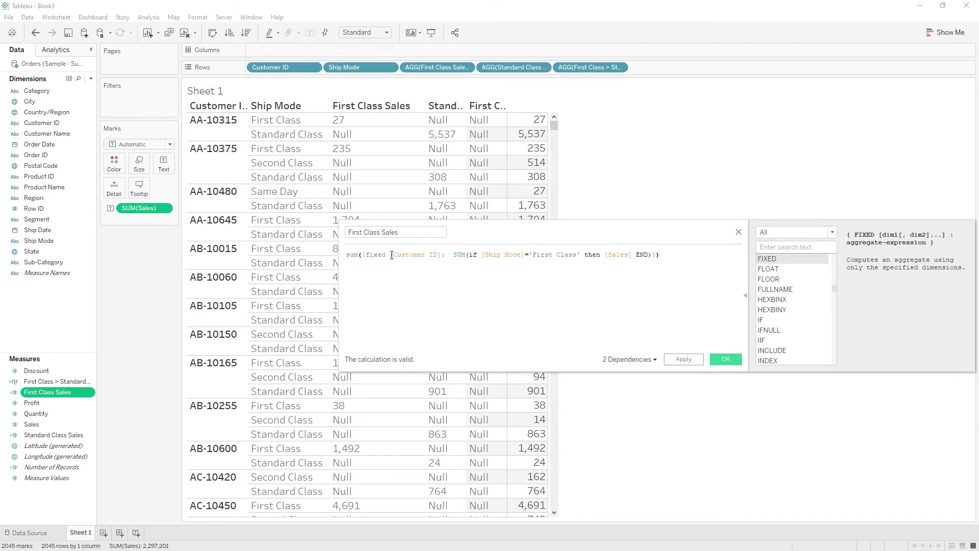
pyautogui.moveTo(392, 255); pyautogui.dragTo(445, 255)
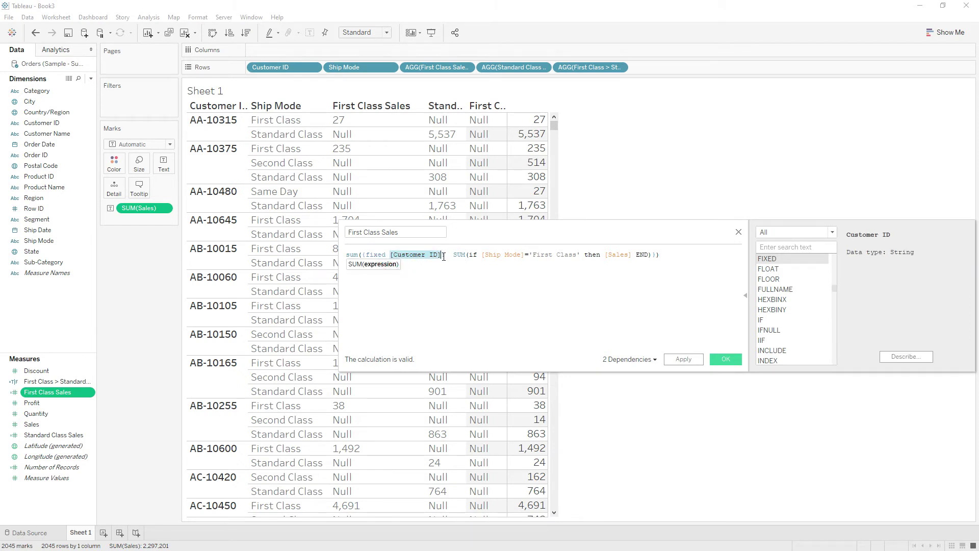
pyautogui.click(442, 288)
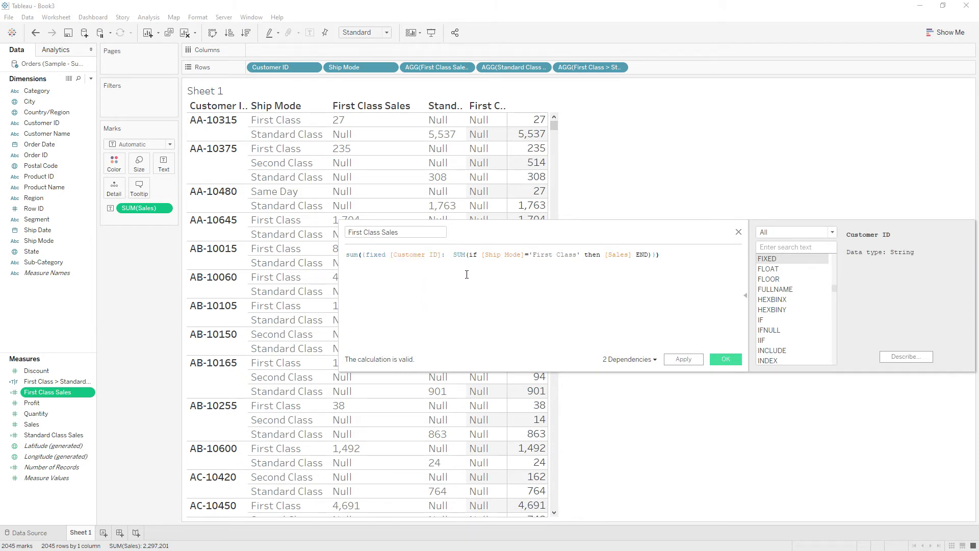
# - Review the fixed Customer ID part and the inner SUM of the First Class Sales formula and save the calculation
pyautogui.doubleClick(413, 255)
pyautogui.click(414, 286)
pyautogui.moveTo(469, 254); pyautogui.dragTo(636, 255)
pyautogui.click(574, 256)
pyautogui.click(420, 256)
pyautogui.click(361, 264)
pyautogui.click(724, 360)
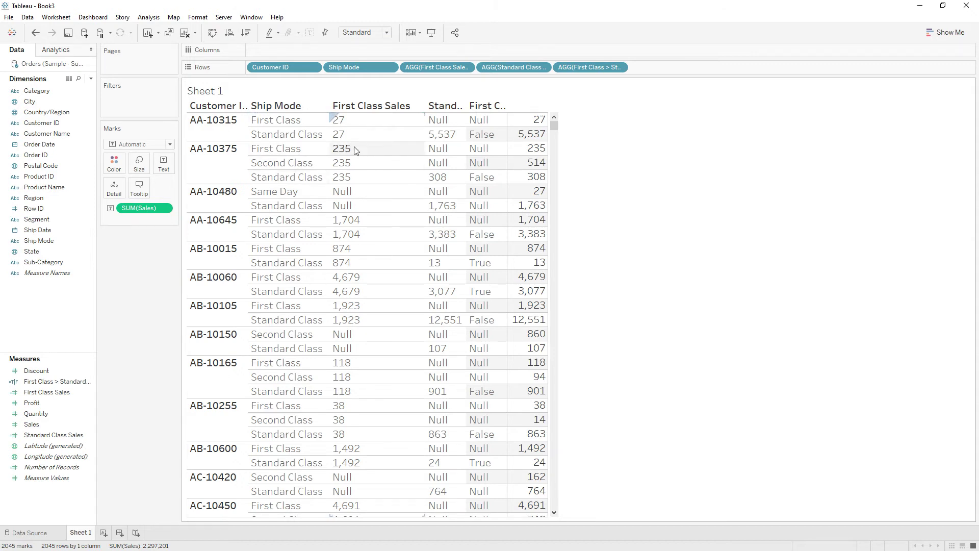
# - Edit Standard Class Sales to enclose its existing SUM expression in a level-of-detail expression, {FIXED [Customer ID]: ...}
pyautogui.rightClick(52, 390)
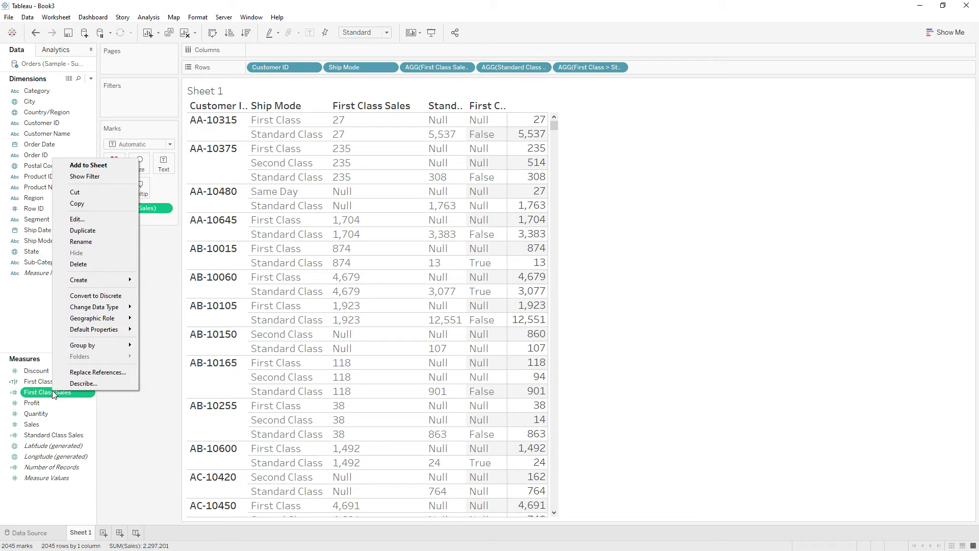
pyautogui.click(48, 506)
pyautogui.rightClick(61, 436)
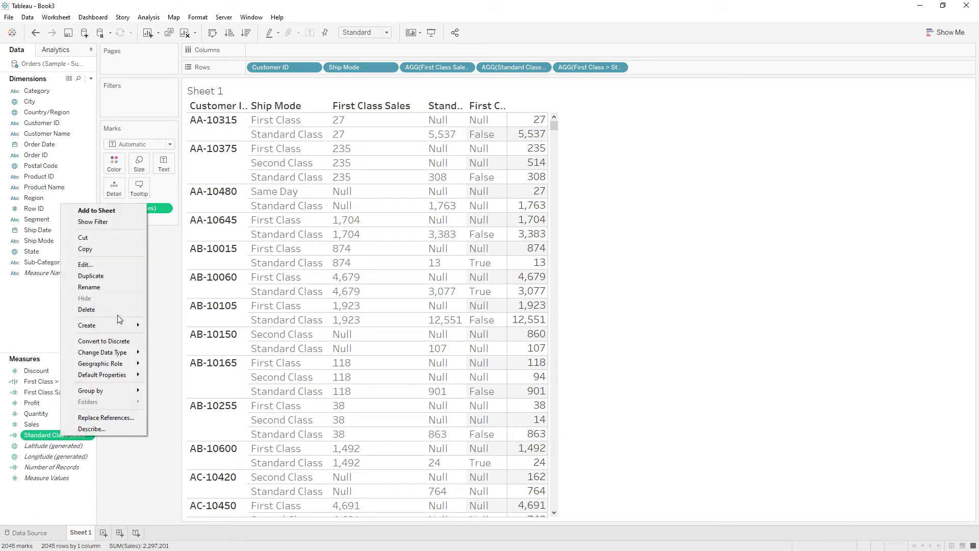
pyautogui.click(91, 264)
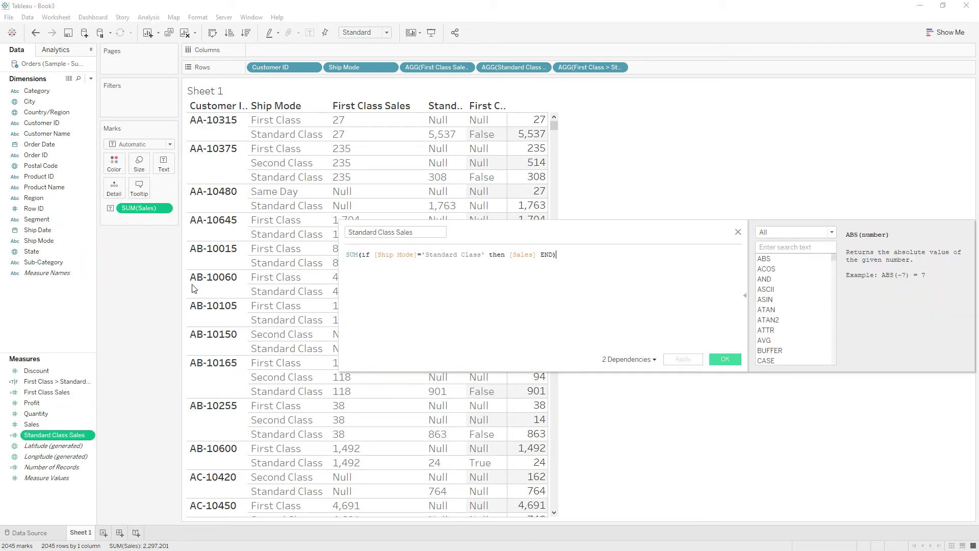
pyautogui.hotkey('ctrl', 'a')
pyautogui.click(347, 255)
pyautogui.write('(')
pyautogui.click(589, 258)
pyautogui.write(')')
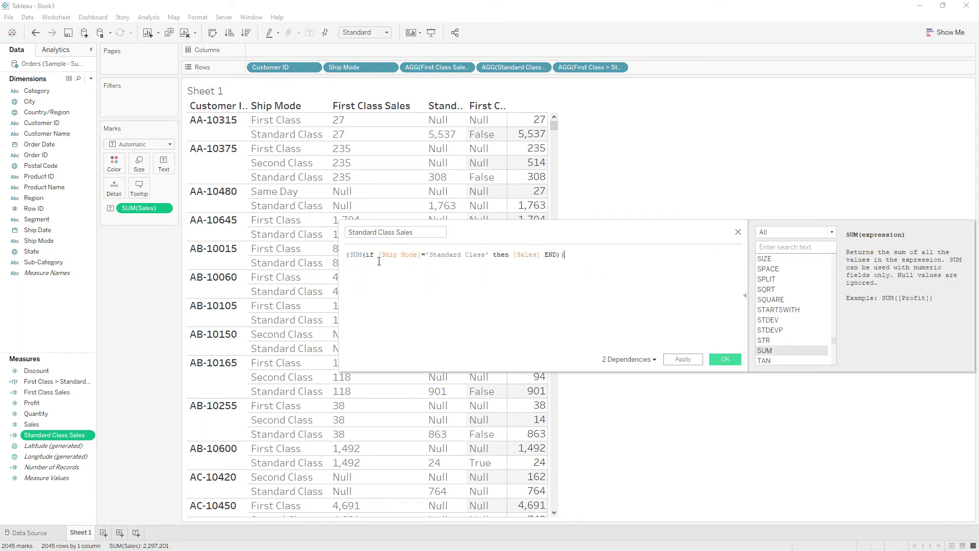
pyautogui.write('{FIXED cus')
pyautogui.press('Return')
pyautogui.write(':')
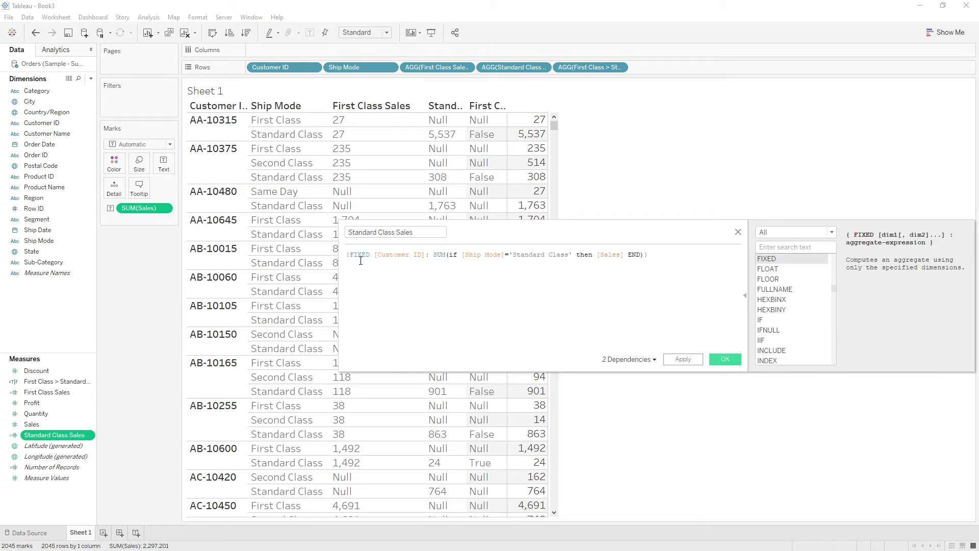
# - Wrap the whole fixed Customer ID expression of Standard Class Sales in an outer sum( ) and save the calculation
pyautogui.click(346, 255)
pyautogui.write('sum(')
pyautogui.click(677, 258)
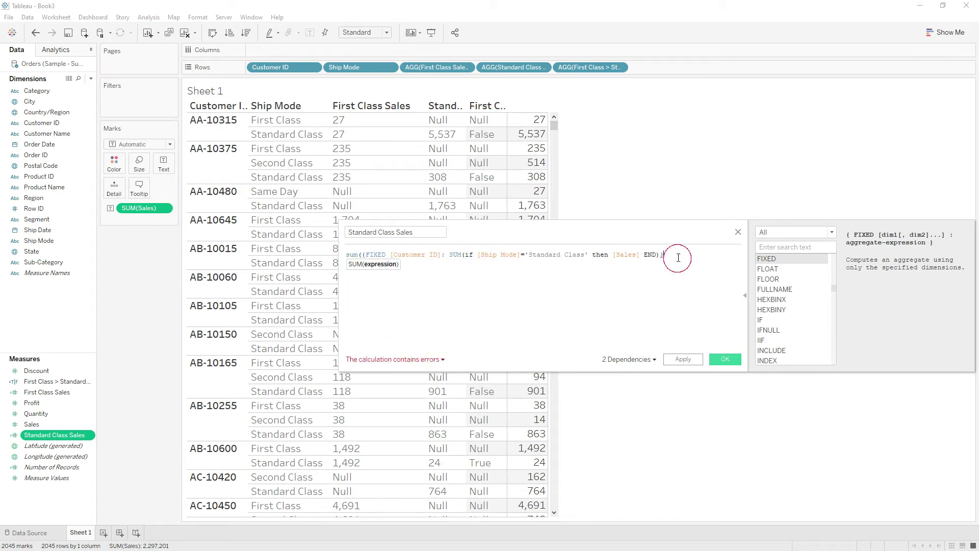
pyautogui.write(')')
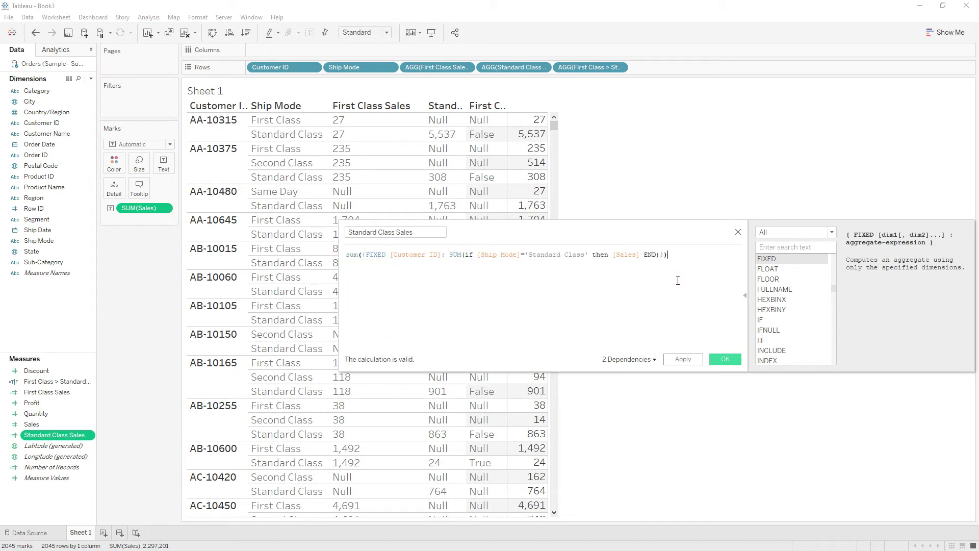
pyautogui.click(725, 362)
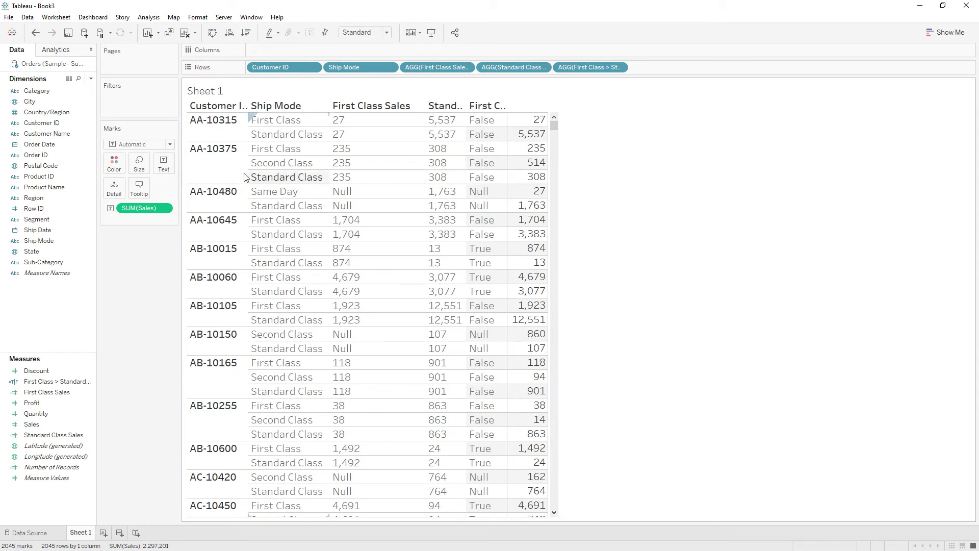
# - Widen the Standard Class Sales column and color the sales values by First Class > Standard Class
pyautogui.moveTo(535, 182)
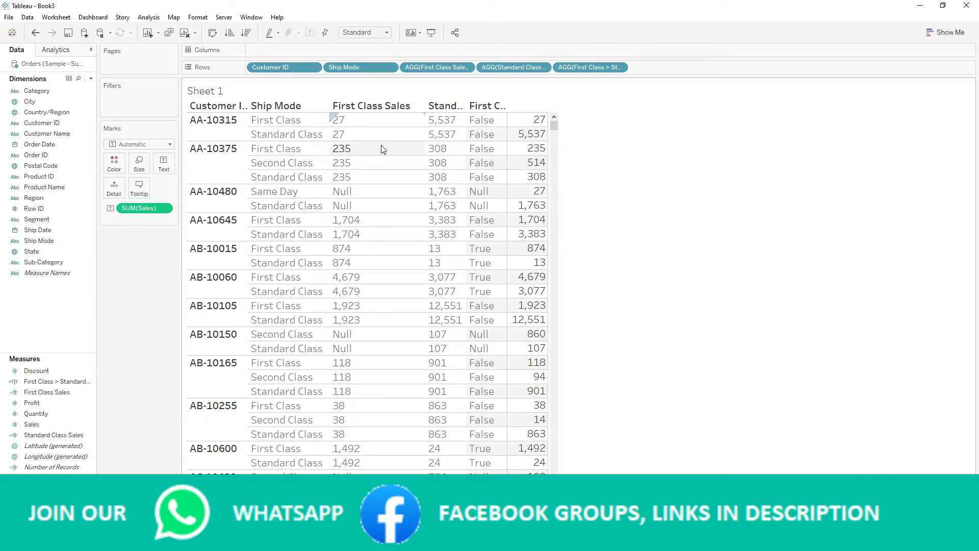
pyautogui.moveTo(467, 133); pyautogui.dragTo(544, 134)
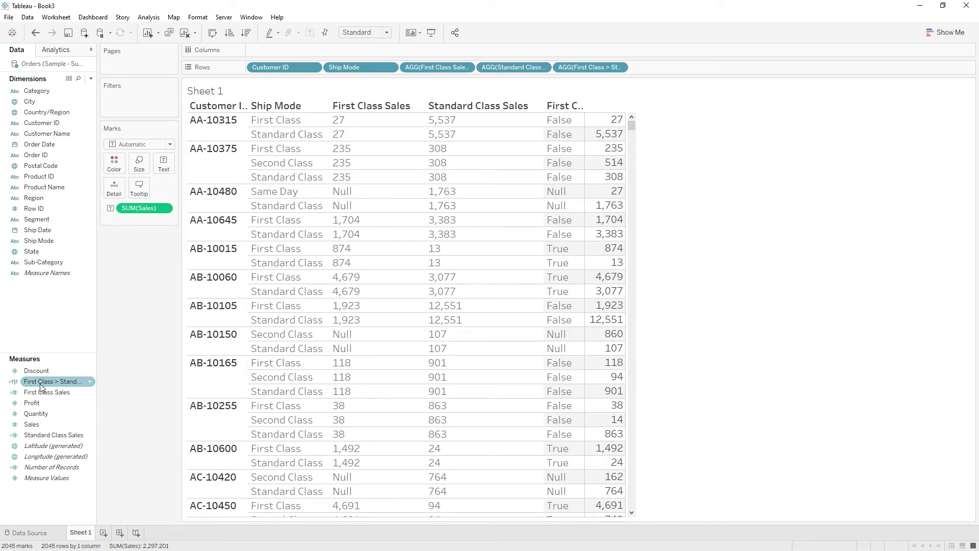
pyautogui.moveTo(40, 387); pyautogui.dragTo(113, 170)
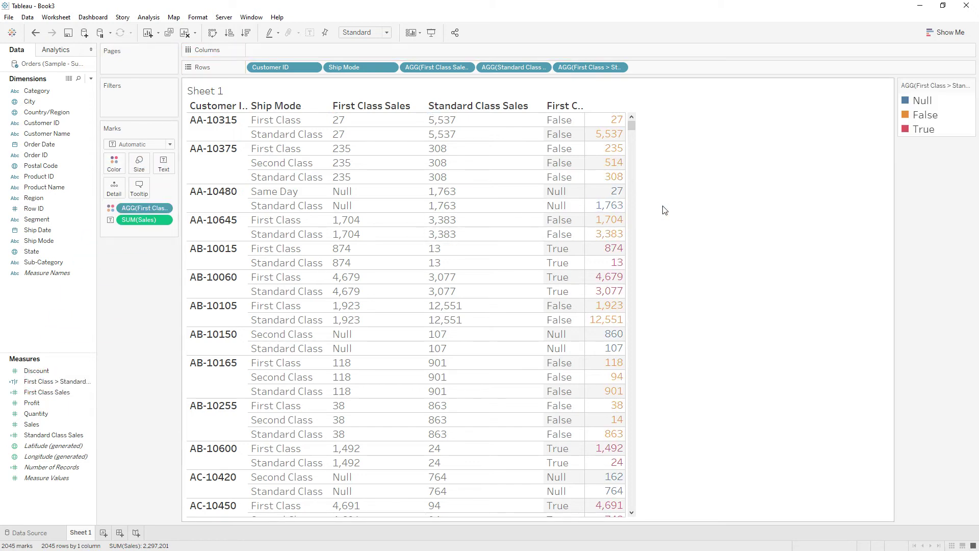
# - Assign green to True and blue to False in the color legend, and check one customer's rows marked True
pyautogui.doubleClick(911, 129)
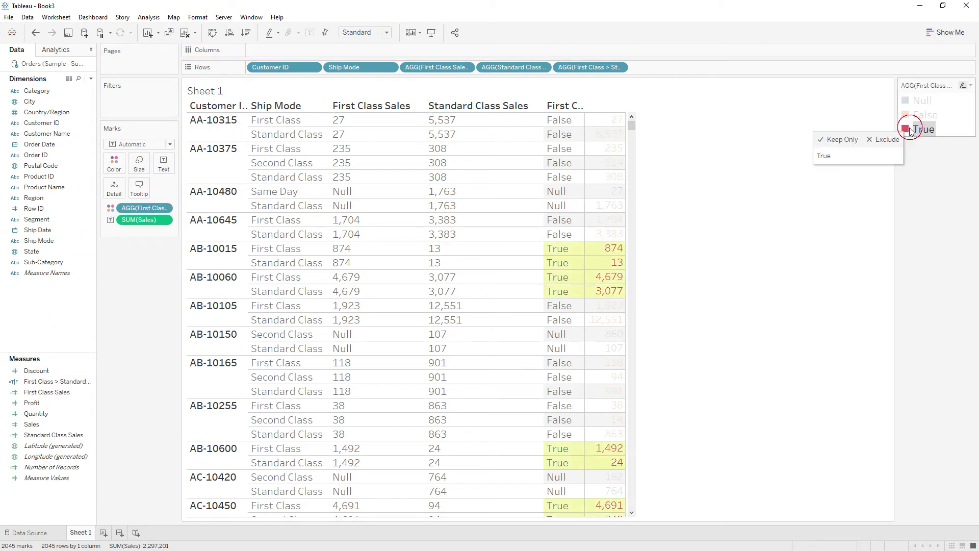
pyautogui.click(508, 295)
pyautogui.click(369, 208)
pyautogui.click(507, 214)
pyautogui.click(523, 378)
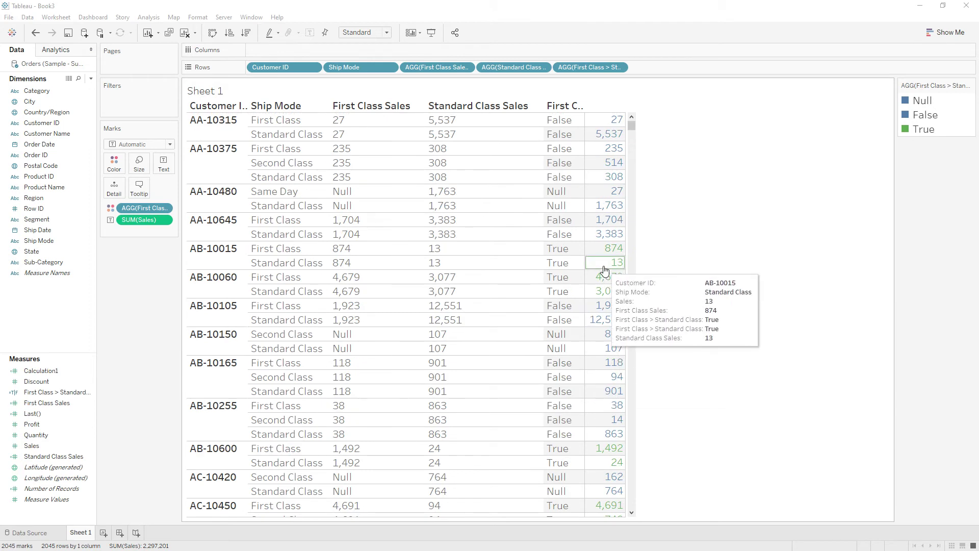
pyautogui.click(214, 255)
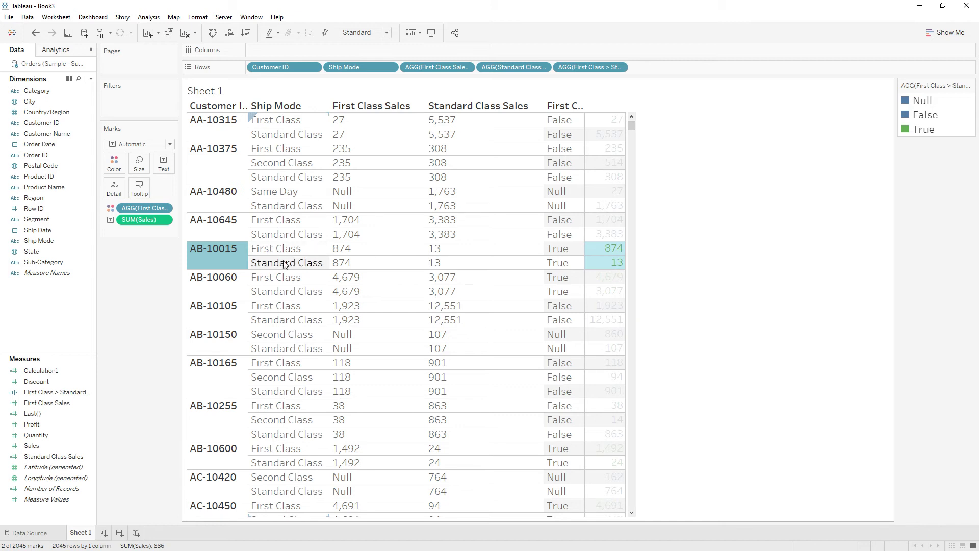
pyautogui.click(688, 274)
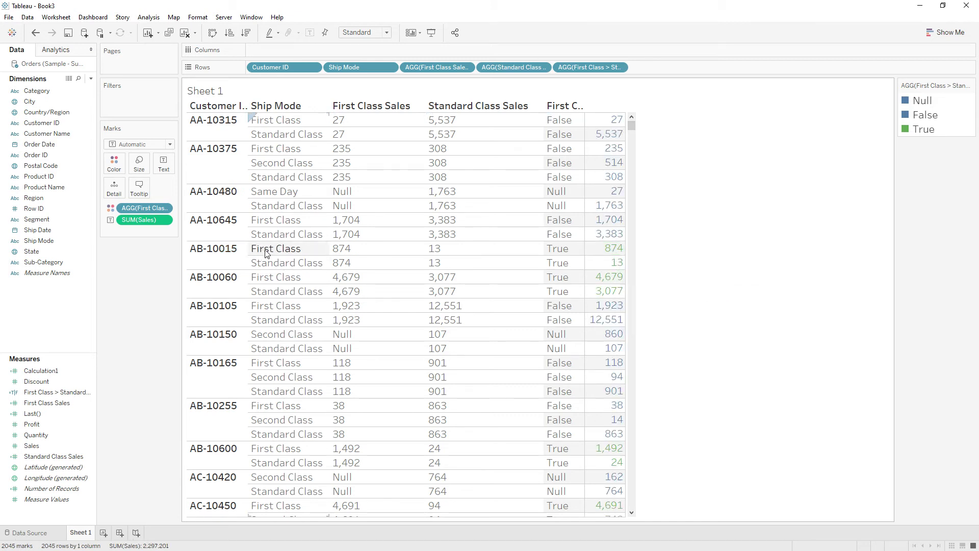
# - Create a calculated field named first() with the formula first() and save it
pyautogui.rightClick(54, 300)
pyautogui.click(72, 307)
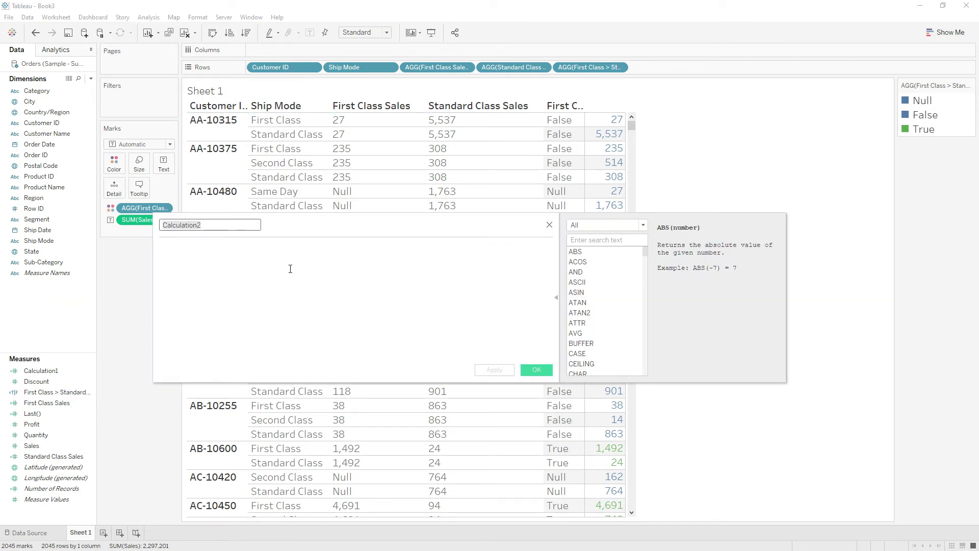
pyautogui.write('first(')
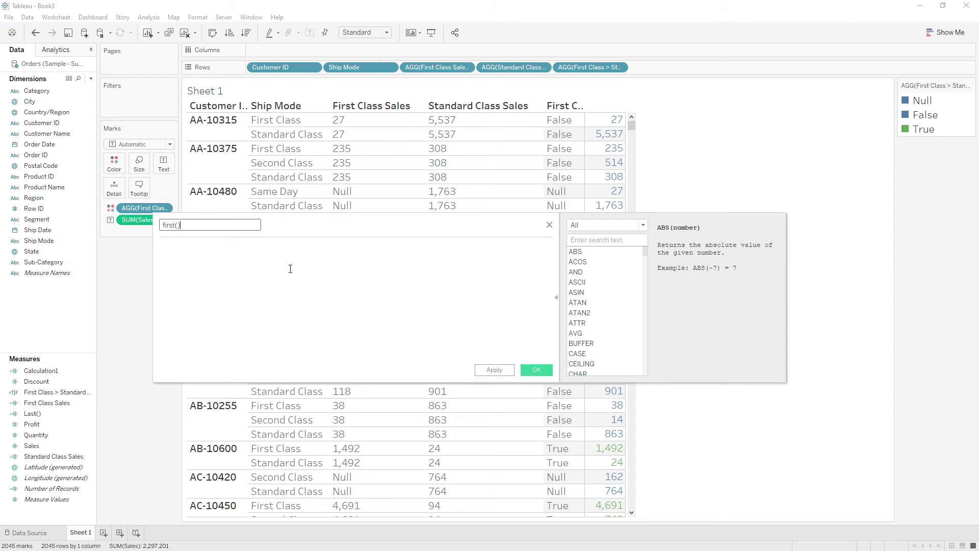
pyautogui.click(290, 269)
pyautogui.write('first()')
pyautogui.click(161, 250)
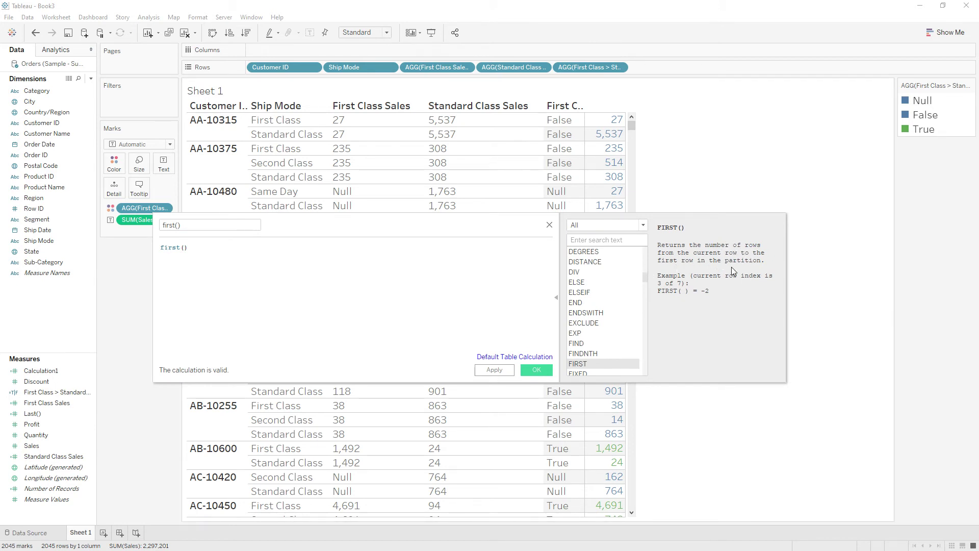
pyautogui.click(533, 369)
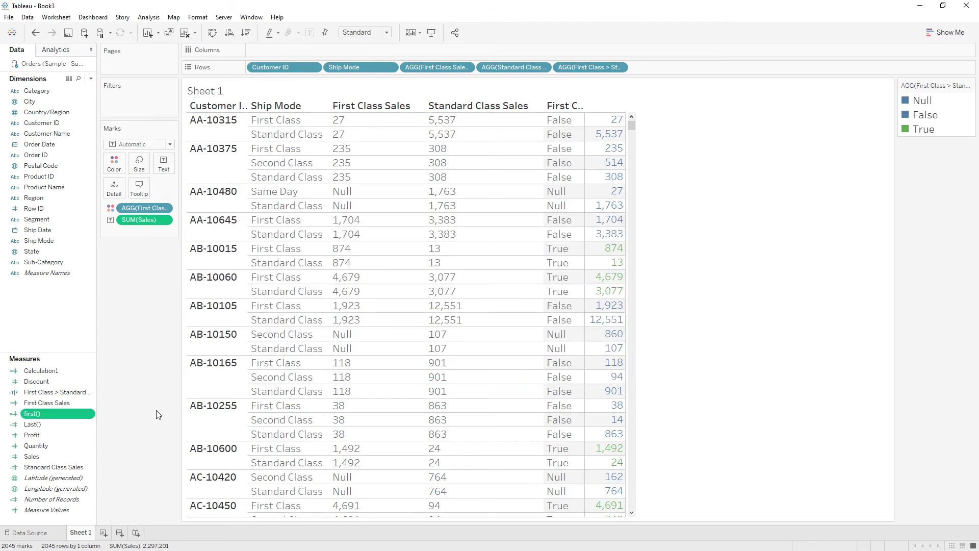
# - Add first() to the end of the rows as a discrete field and examine its values down to the last customer
pyautogui.click(51, 412)
pyautogui.moveTo(661, 99); pyautogui.dragTo(653, 66)
pyautogui.rightClick(651, 66)
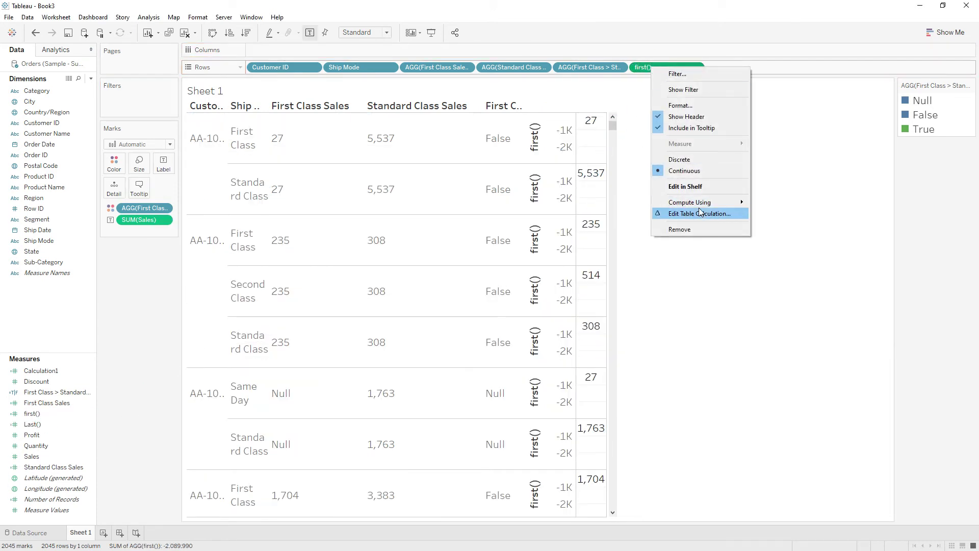
pyautogui.click(687, 168)
pyautogui.moveTo(663, 222)
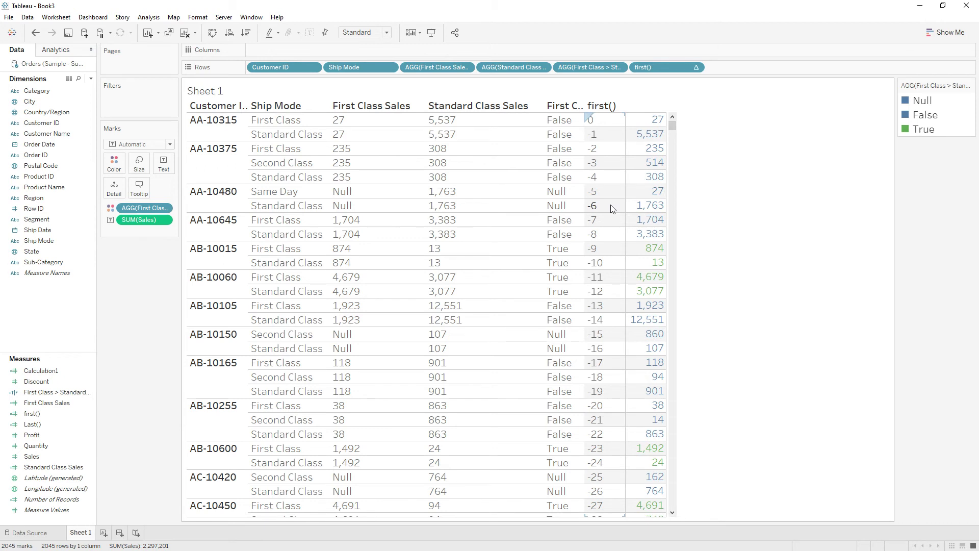
pyautogui.click(218, 132)
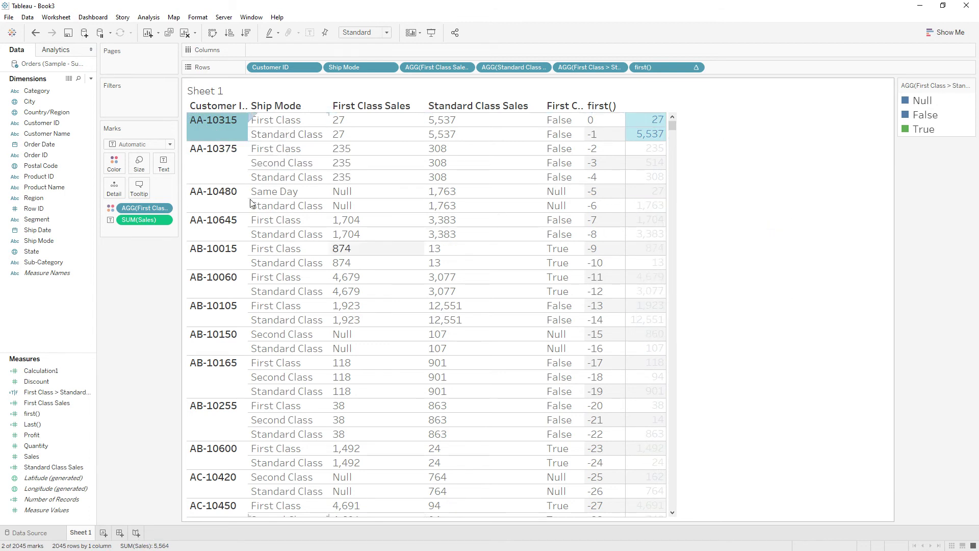
pyautogui.click(226, 162)
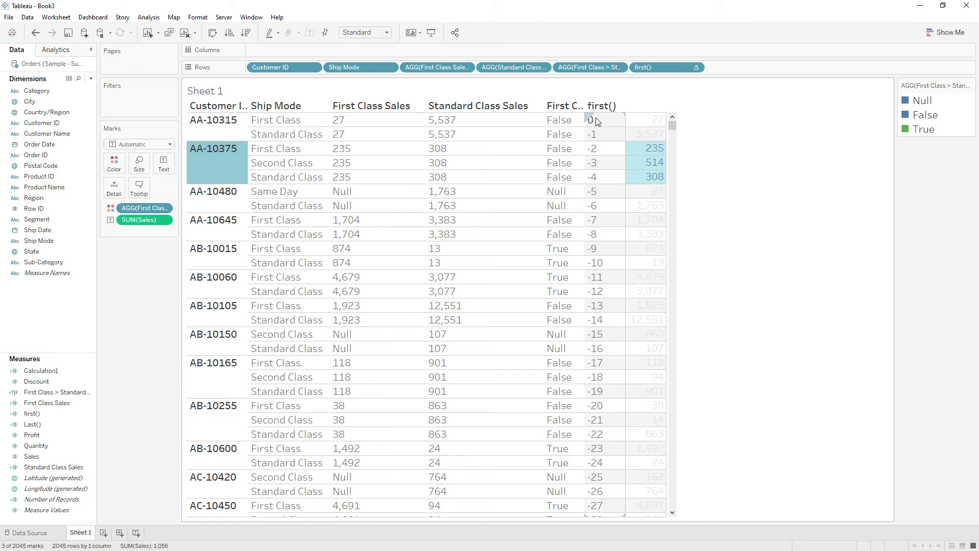
pyautogui.moveTo(673, 128); pyautogui.dragTo(673, 527)
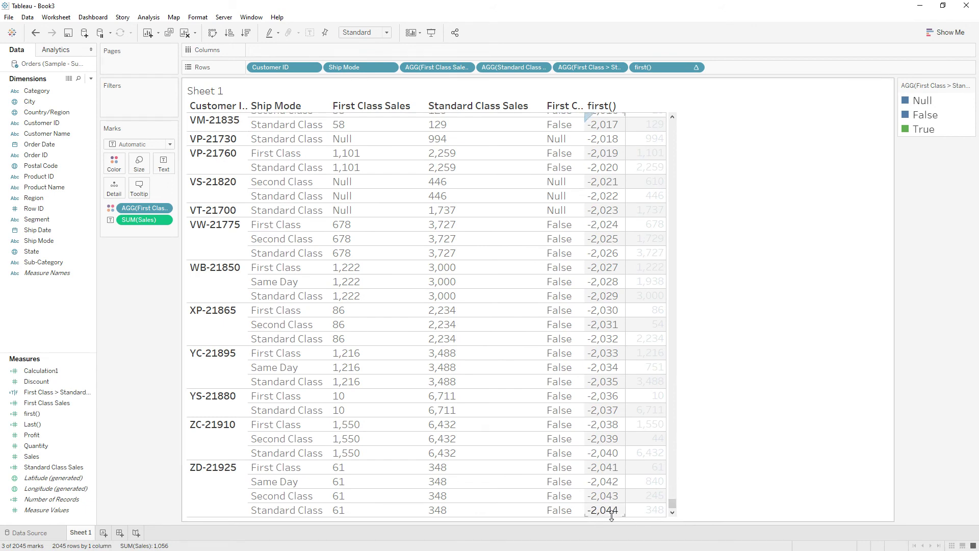
pyautogui.click(763, 352)
pyautogui.moveTo(674, 505); pyautogui.dragTo(682, 121)
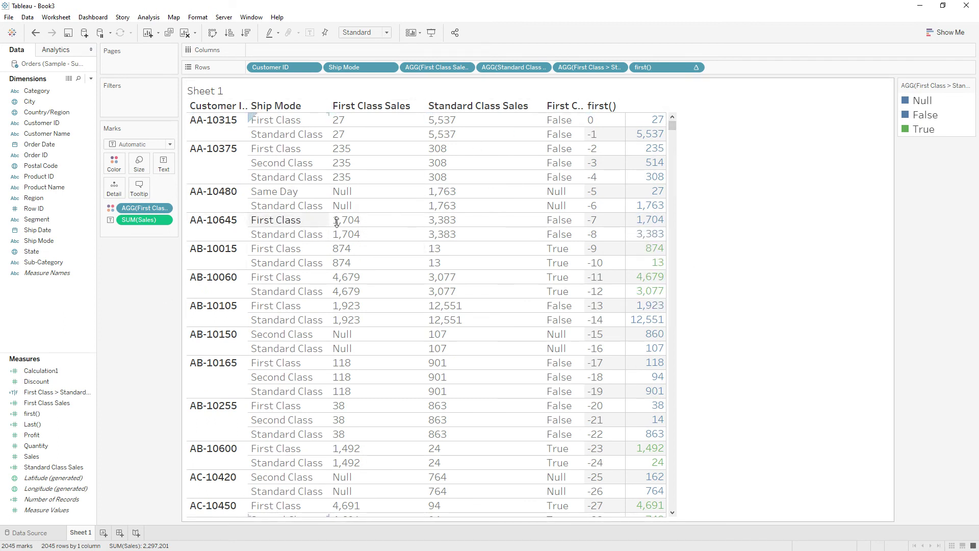
# - Set the first() table calculation to specific dimensions, restarting every Customer ID, and check its values for one customer
pyautogui.rightClick(655, 67)
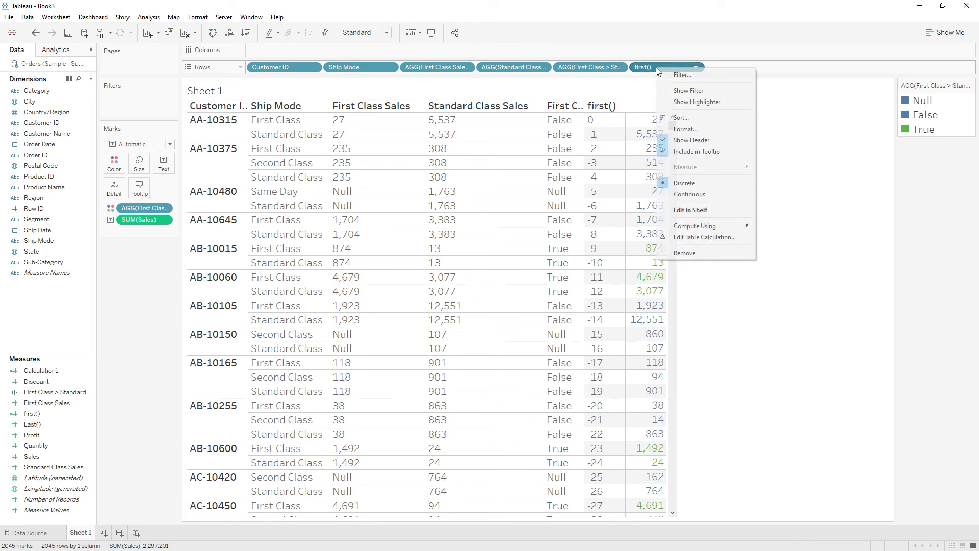
pyautogui.click(710, 237)
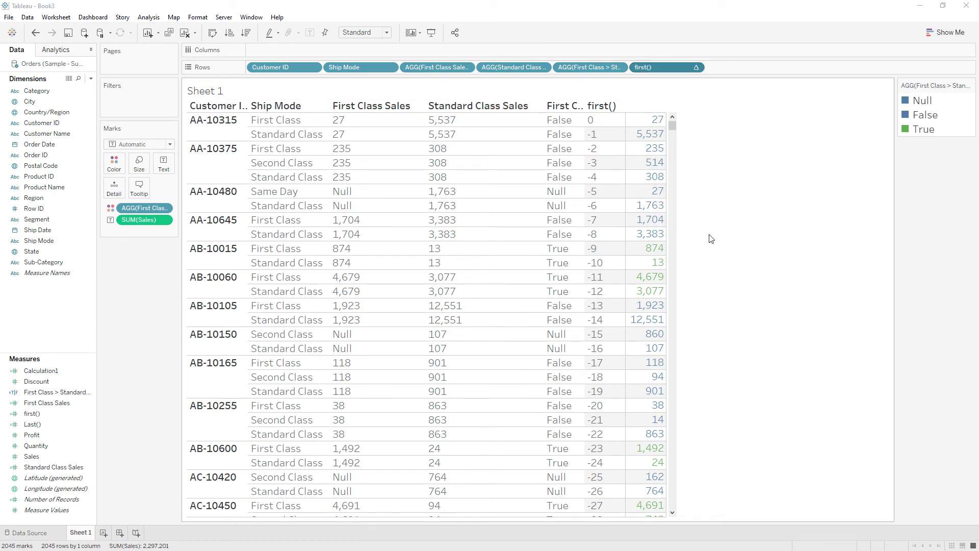
pyautogui.click(765, 222)
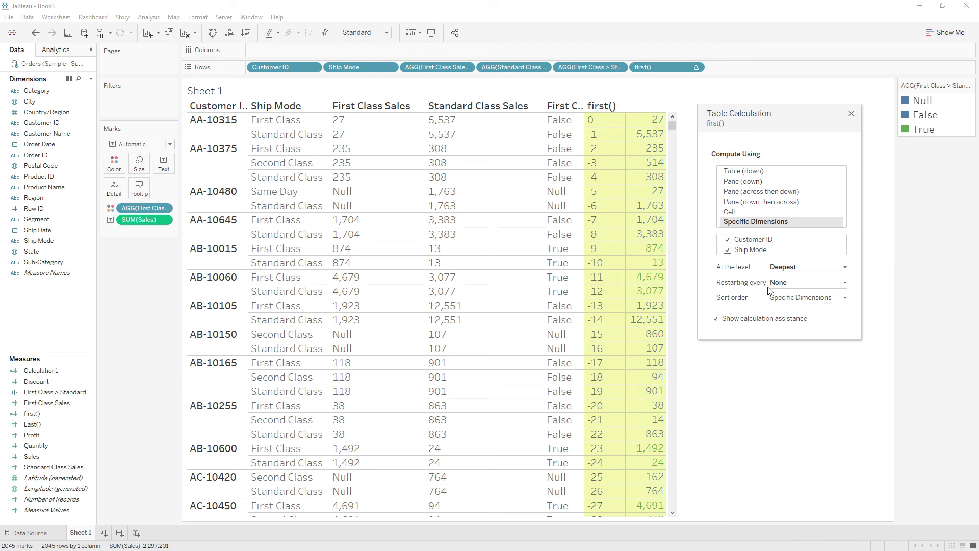
pyautogui.click(788, 283)
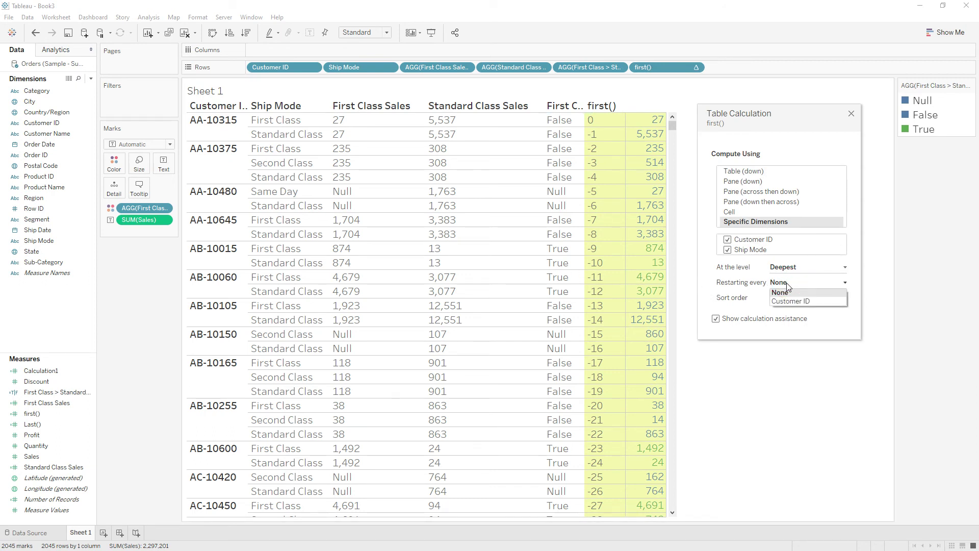
pyautogui.click(789, 302)
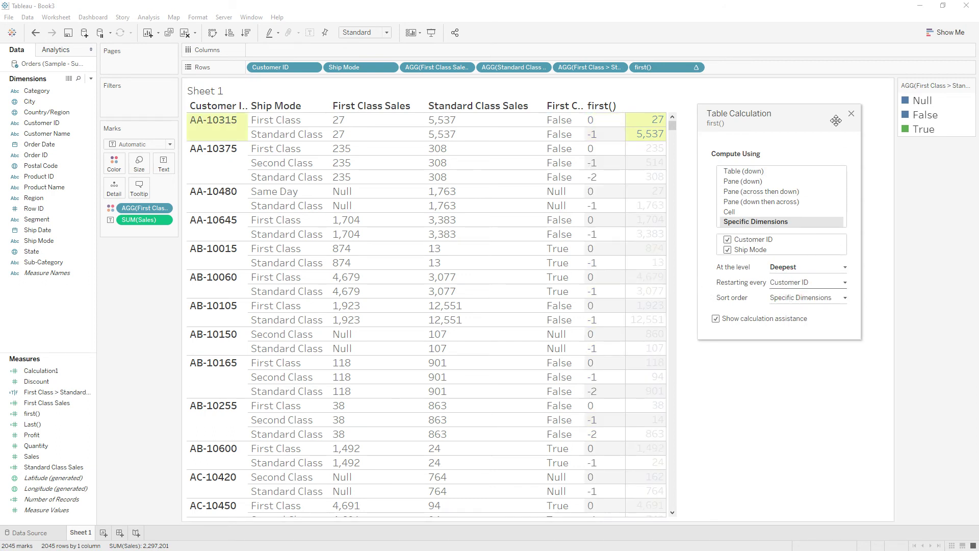
pyautogui.click(851, 113)
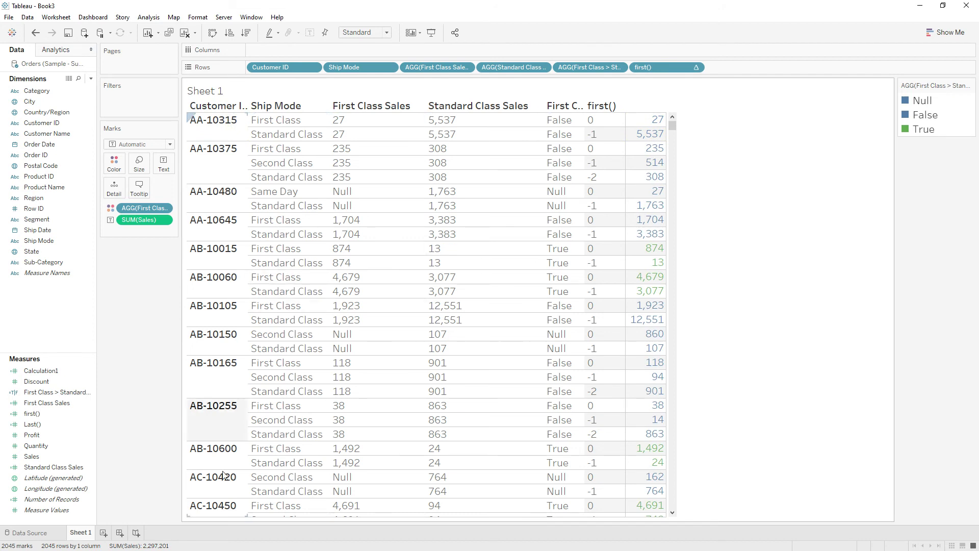
pyautogui.click(225, 372)
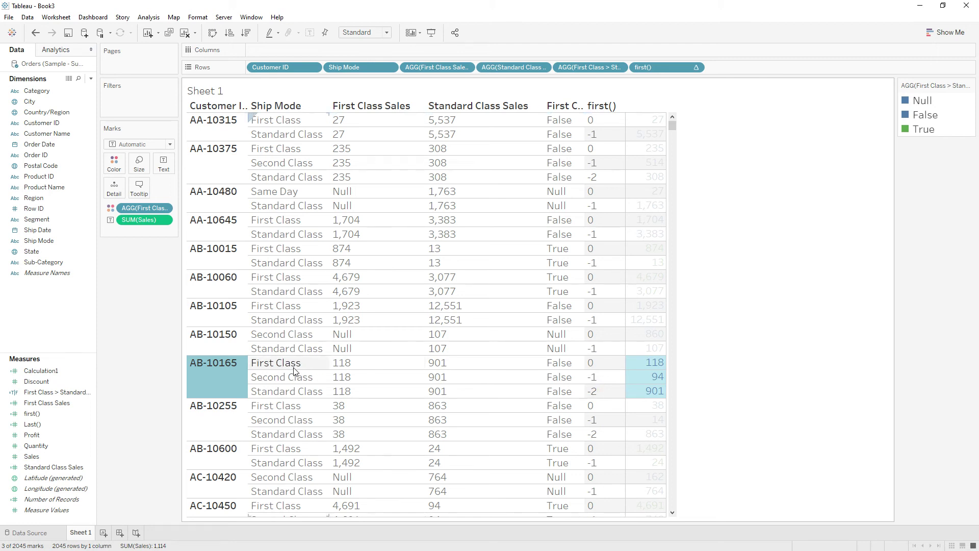
pyautogui.click(886, 360)
# - Edit the First Class > Standard Class calculation so its existing comparison is preceded by the condition if first()=0 and
pyautogui.rightClick(54, 392)
pyautogui.click(79, 245)
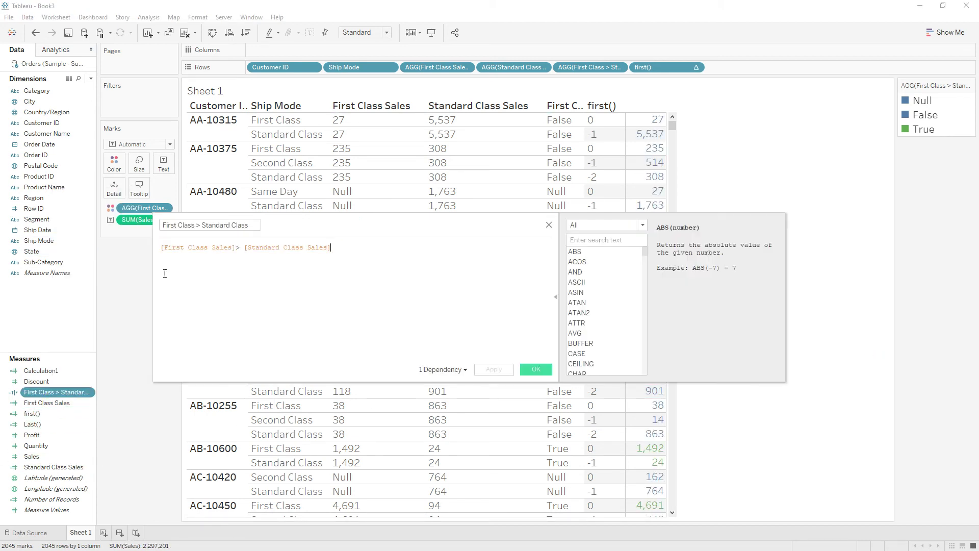
pyautogui.click(164, 248)
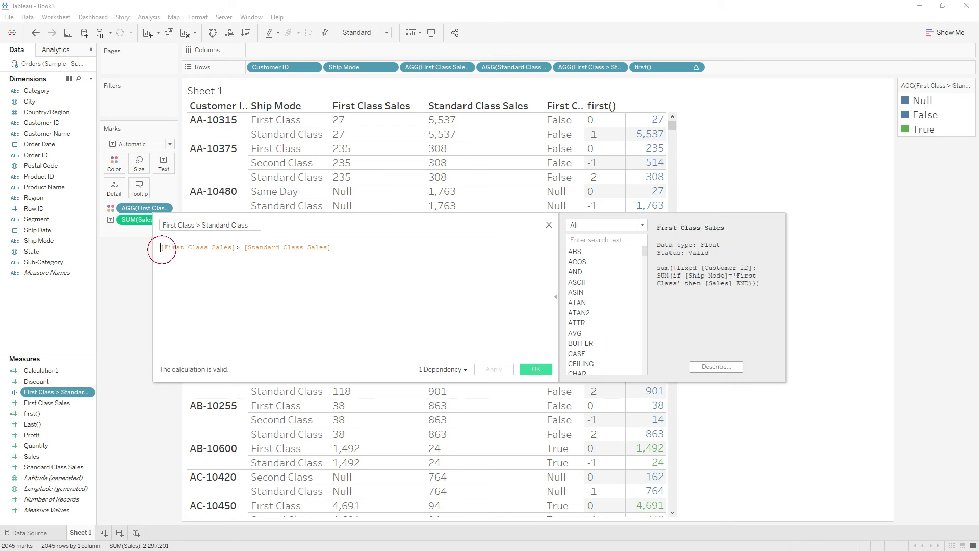
pyautogui.write('if firs')
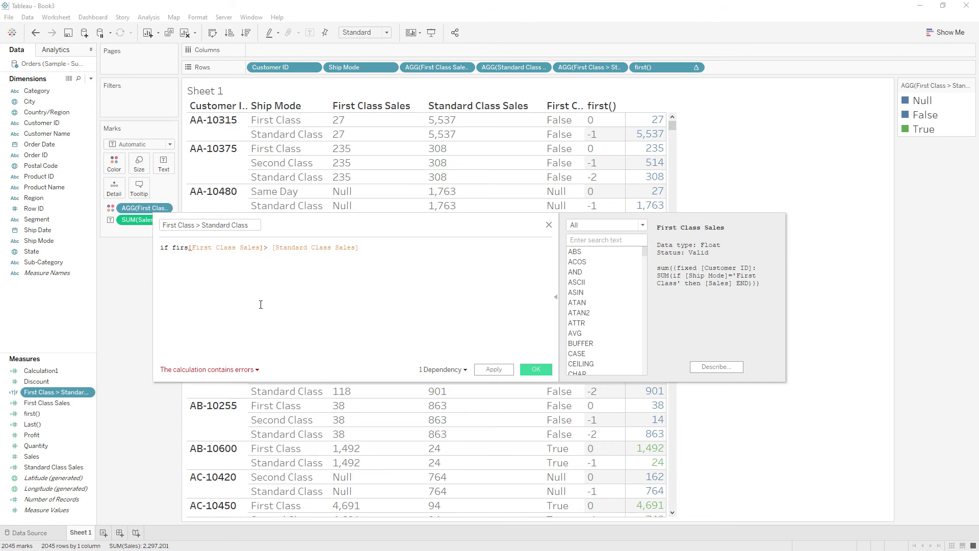
pyautogui.write('t')
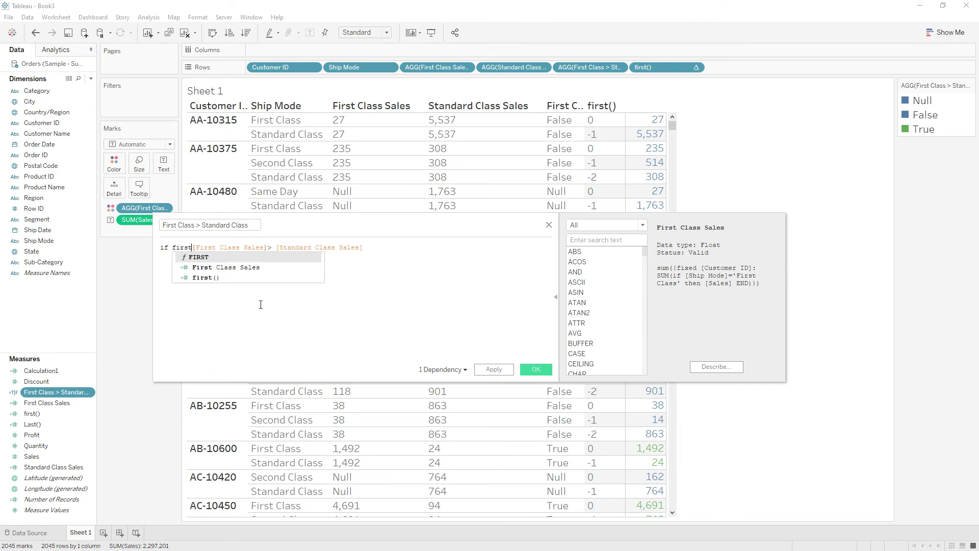
pyautogui.write('()=0 ')
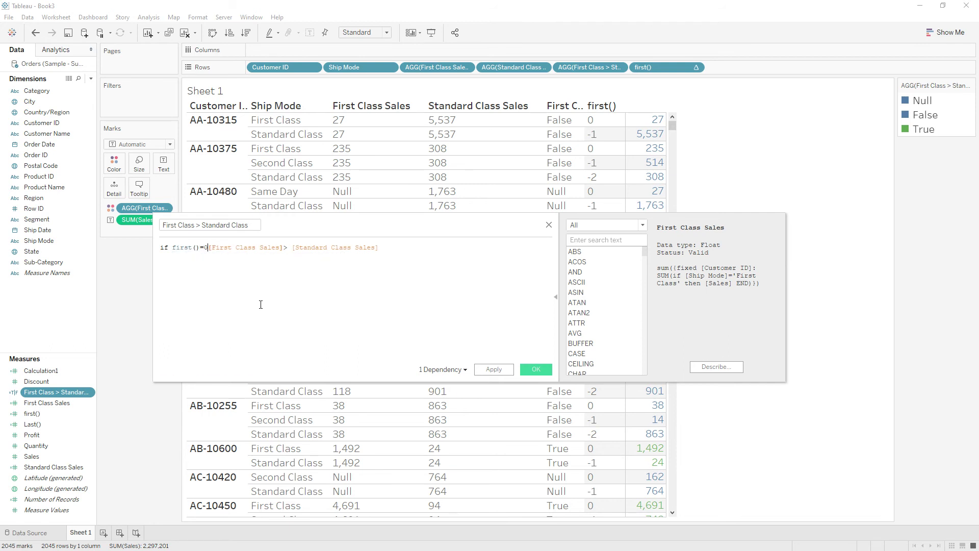
pyautogui.write('then [First')
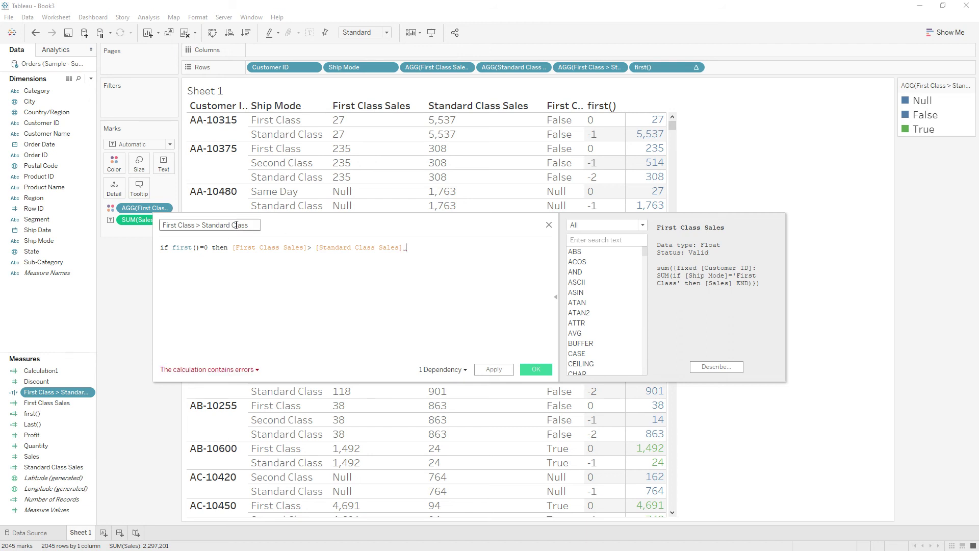
pyautogui.doubleClick(220, 248)
pyautogui.write('and')
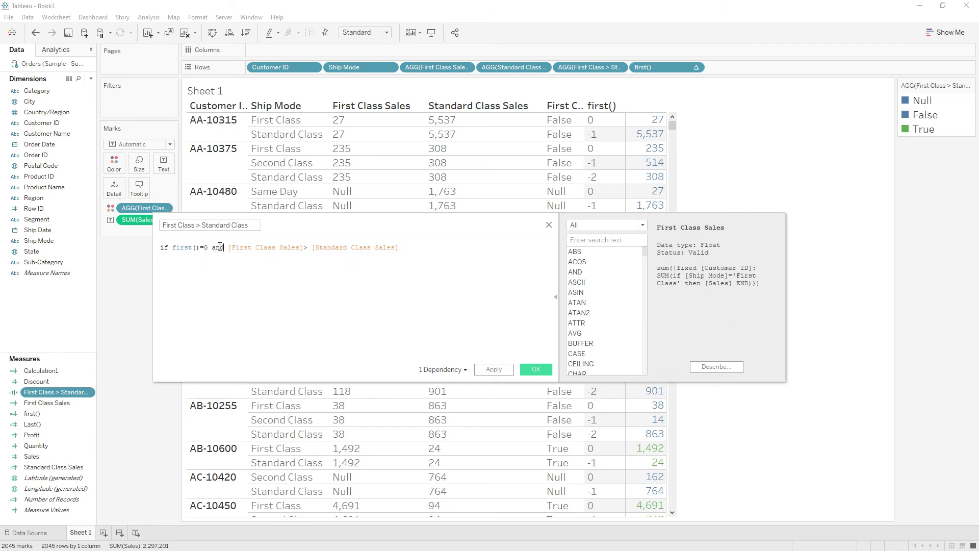
# - Complete the First Class > Standard Class formula with then 1 else 0 END after the comparison and save it
pyautogui.click(426, 246)
pyautogui.write('then 1 els')
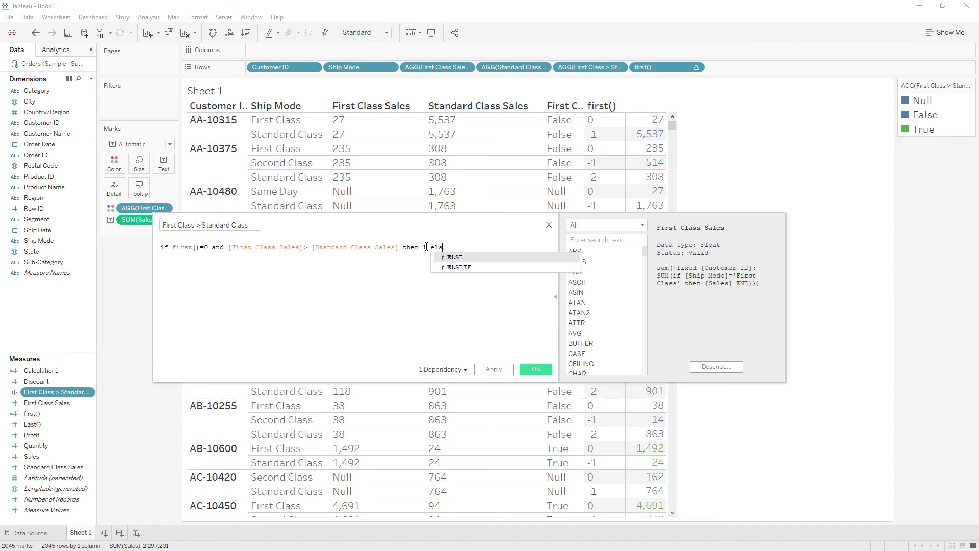
pyautogui.write('e')
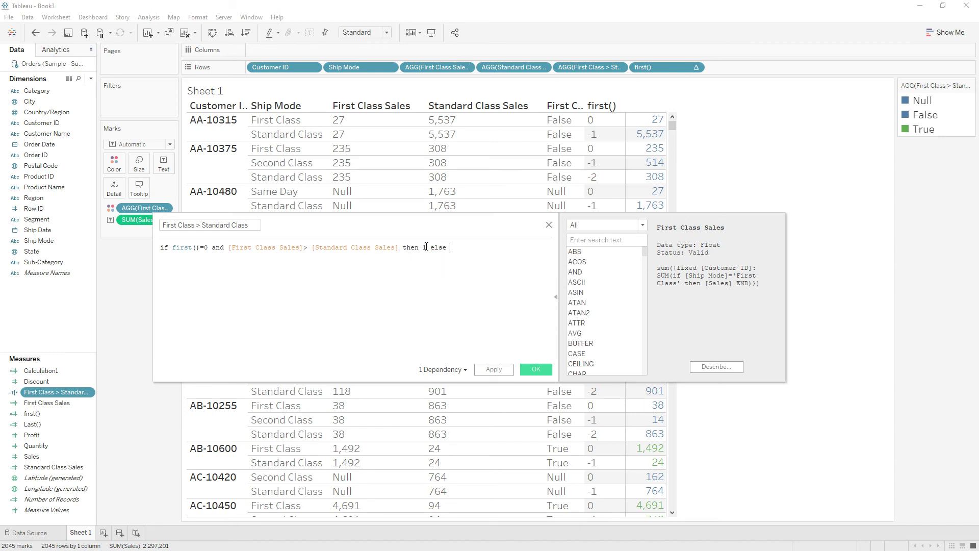
pyautogui.press('BackSpace')
pyautogui.press('BackSpace')
pyautogui.press('BackSpace')
pyautogui.press('BackSpace')
pyautogui.write('en')
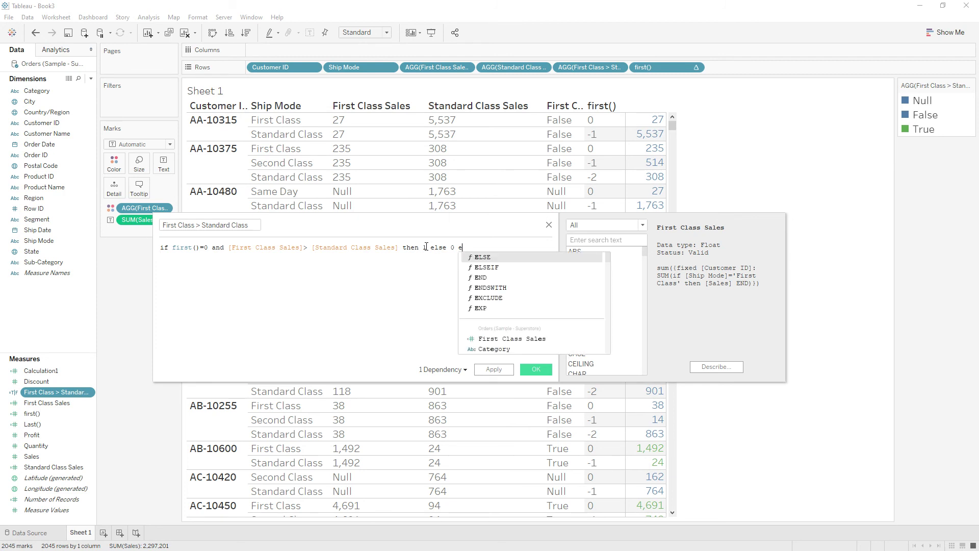
pyautogui.press('Return')
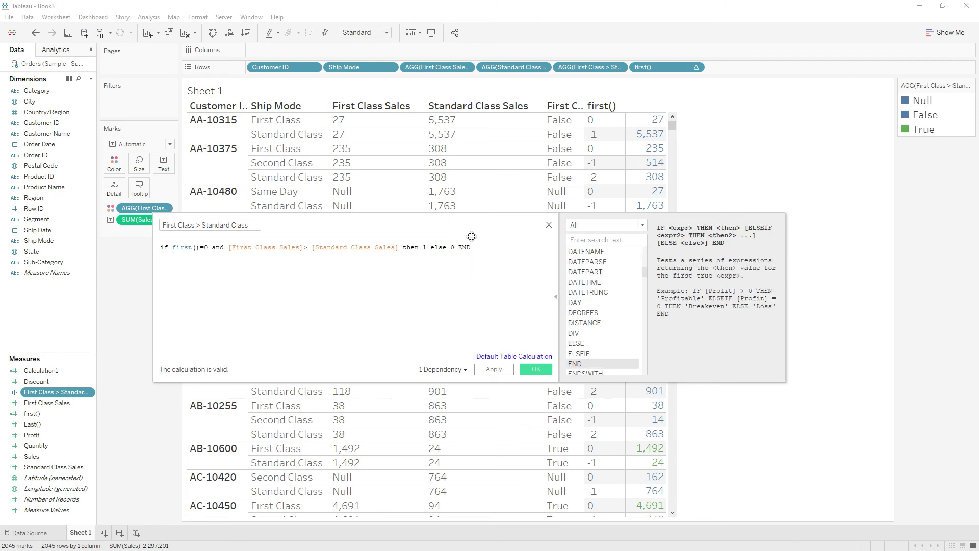
pyautogui.click(536, 369)
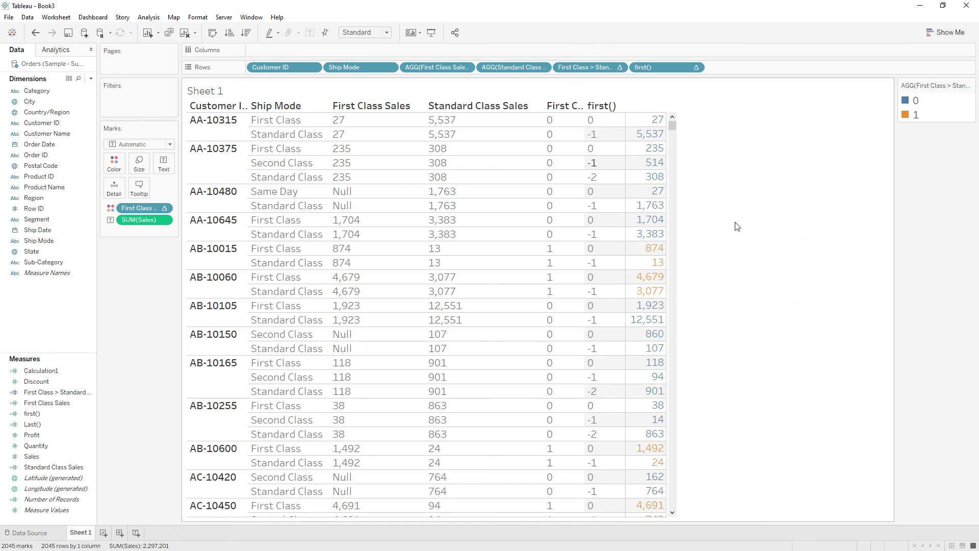
# - Set the color field's table calculation to specific dimensions Customer ID and Ship Mode, restarting every Customer ID
pyautogui.rightClick(140, 210)
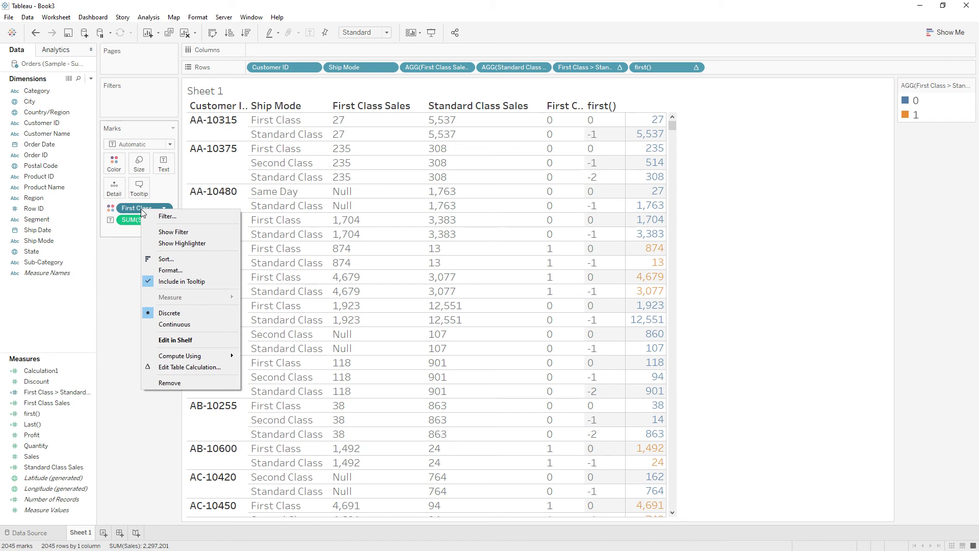
pyautogui.click(183, 367)
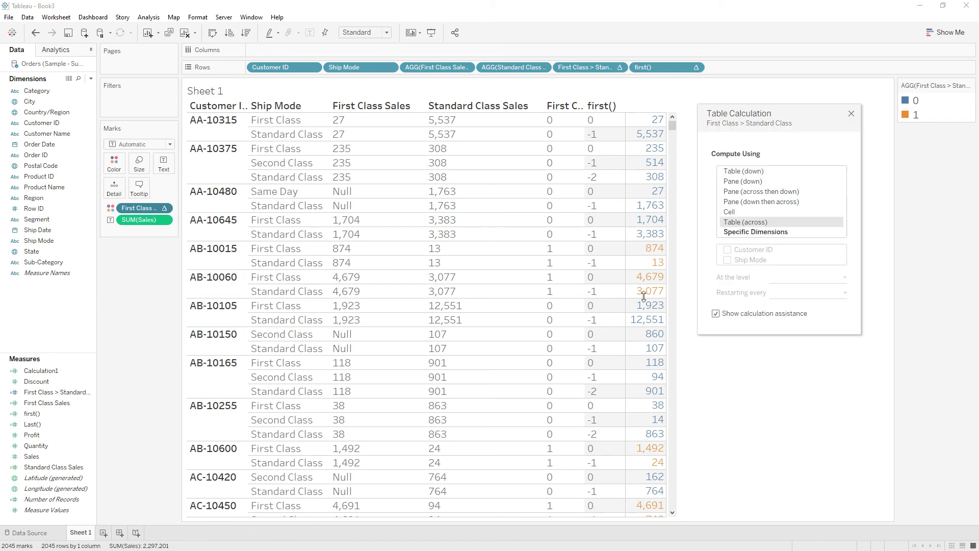
pyautogui.click(750, 231)
pyautogui.click(727, 239)
pyautogui.click(727, 250)
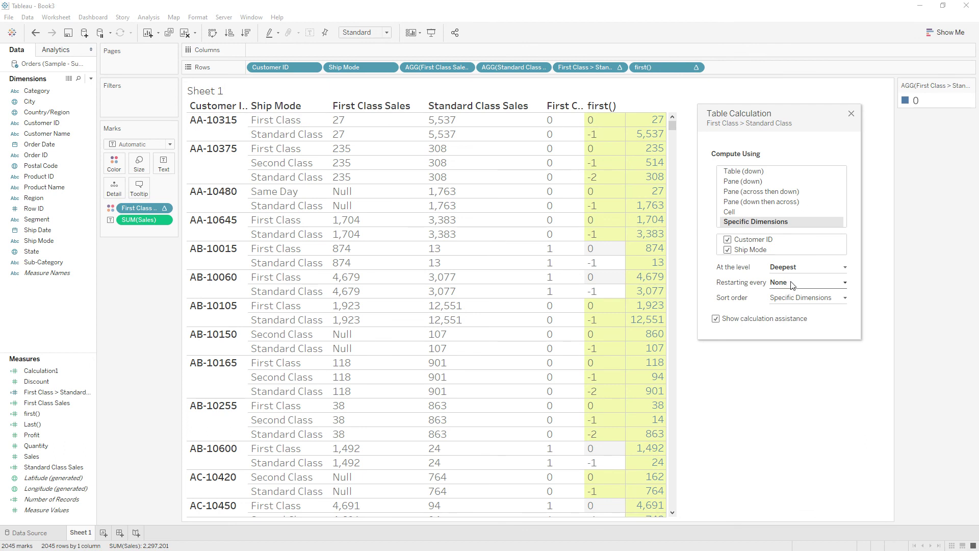
pyautogui.click(794, 286)
pyautogui.click(794, 301)
pyautogui.click(850, 115)
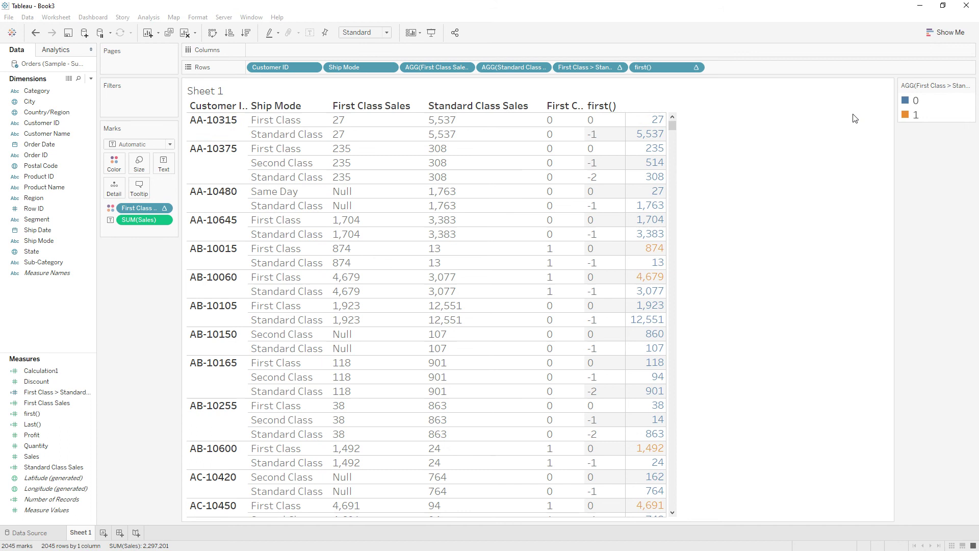
# - Assign green to the value 1 in the First Class > Standard Class color legend
pyautogui.doubleClick(909, 118)
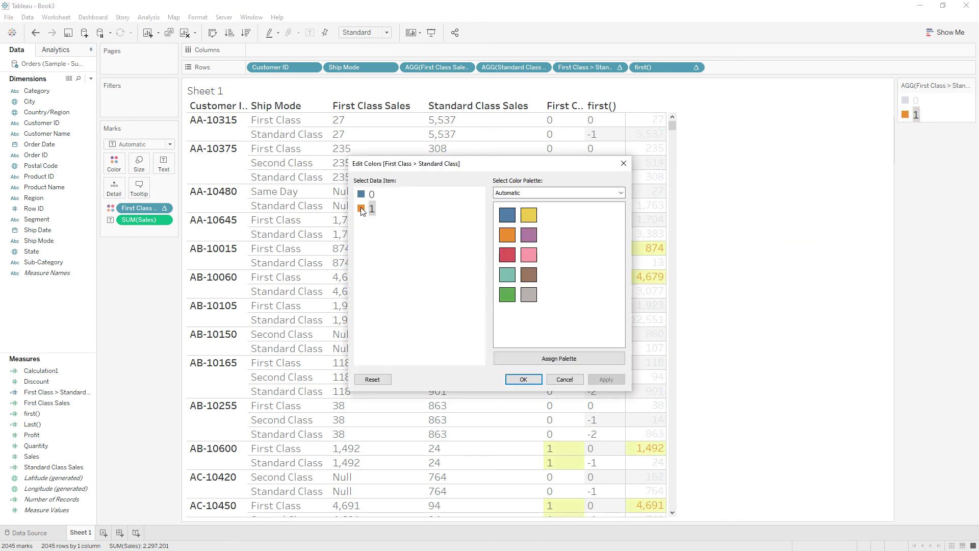
pyautogui.click(508, 294)
pyautogui.click(523, 380)
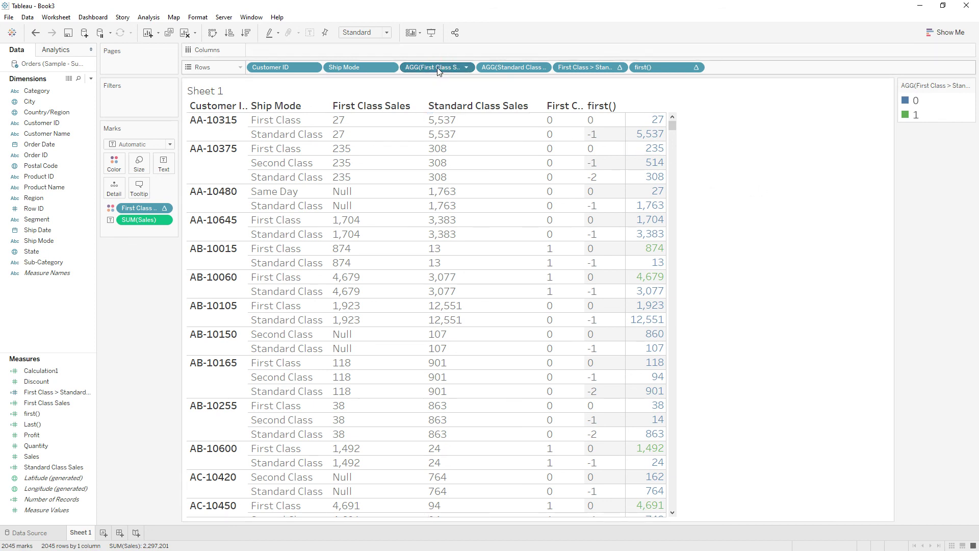
# - Remove the four calculated fields from the rows, keeping Customer ID and Ship Mode, and check the sales coloring across customers
pyautogui.moveTo(455, 73); pyautogui.dragTo(797, 286)
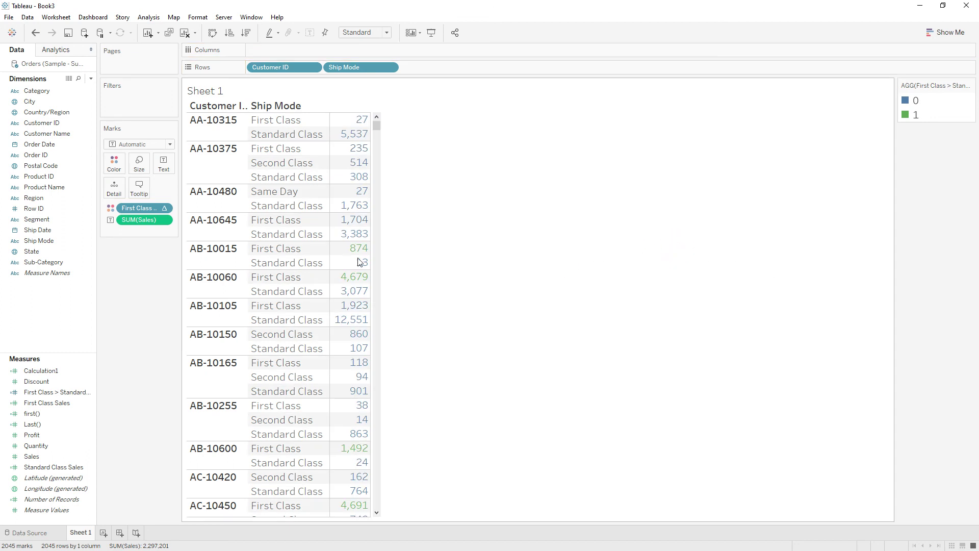
pyautogui.click(219, 262)
pyautogui.click(544, 292)
pyautogui.moveTo(364, 255)
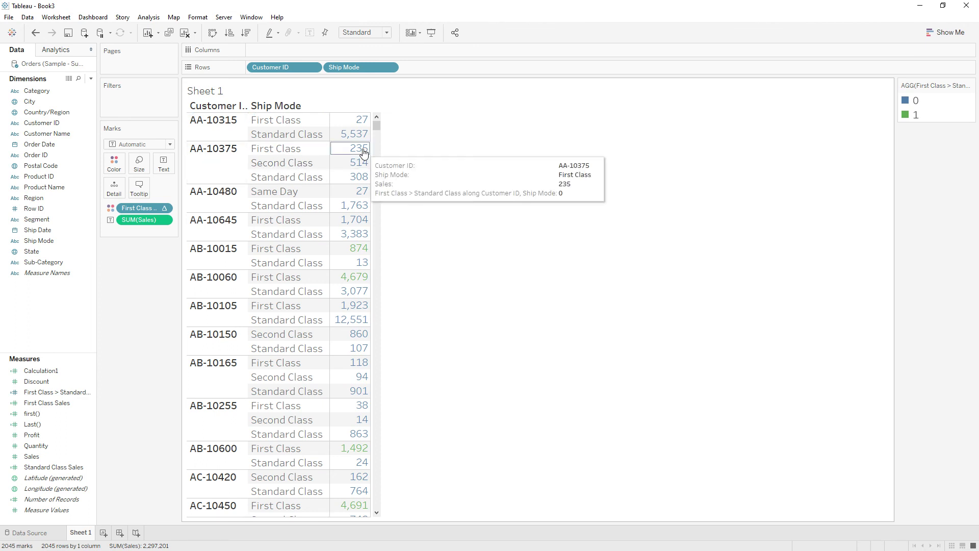
pyautogui.moveTo(360, 179)
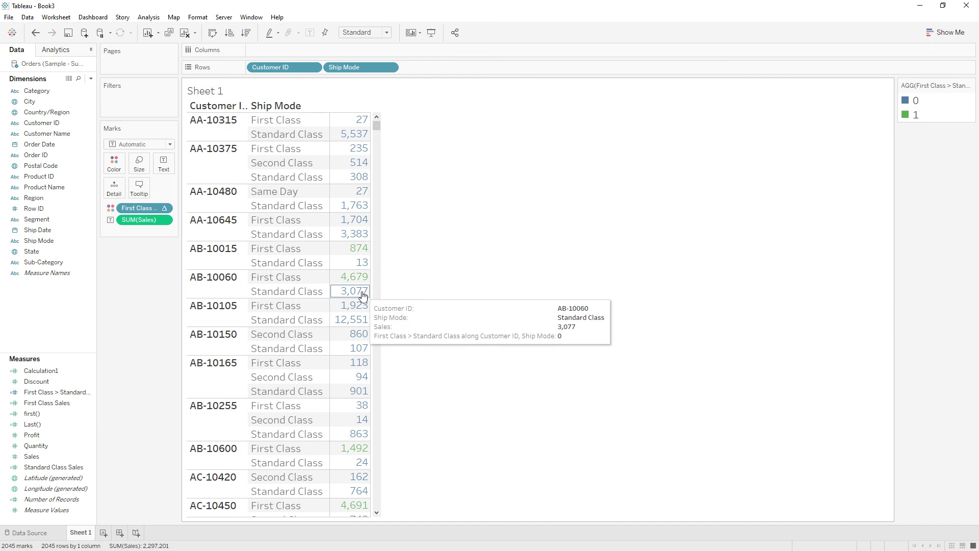
pyautogui.scroll(-3, 389, 312)
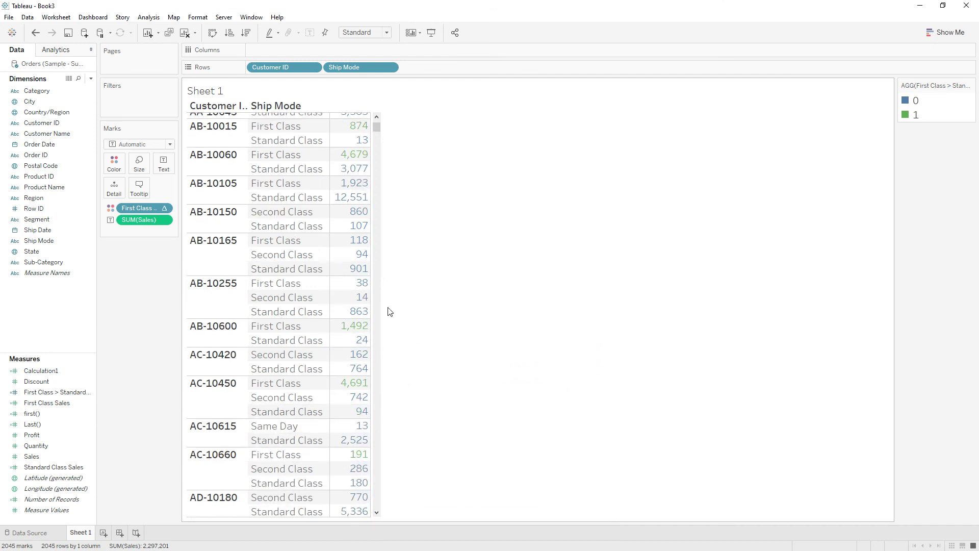
pyautogui.scroll(-4, 390, 312)
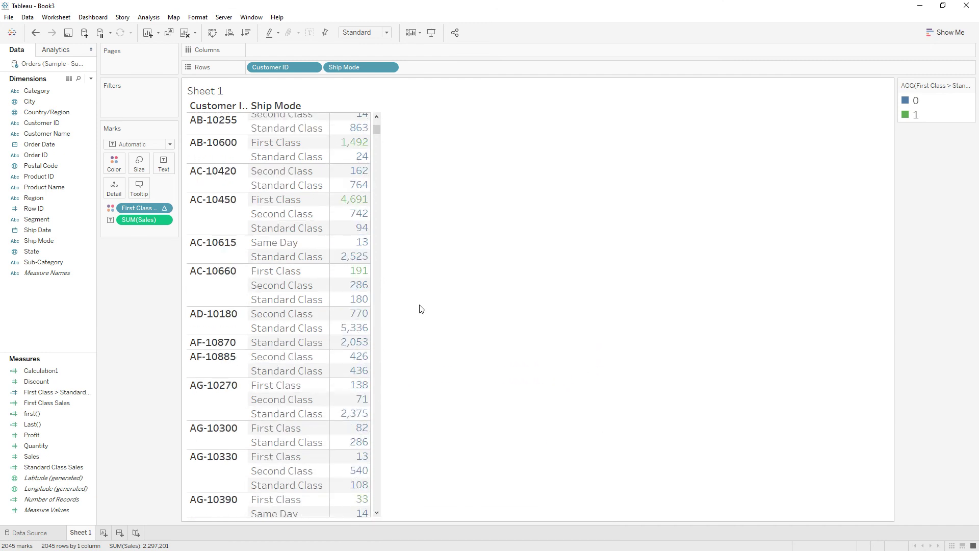